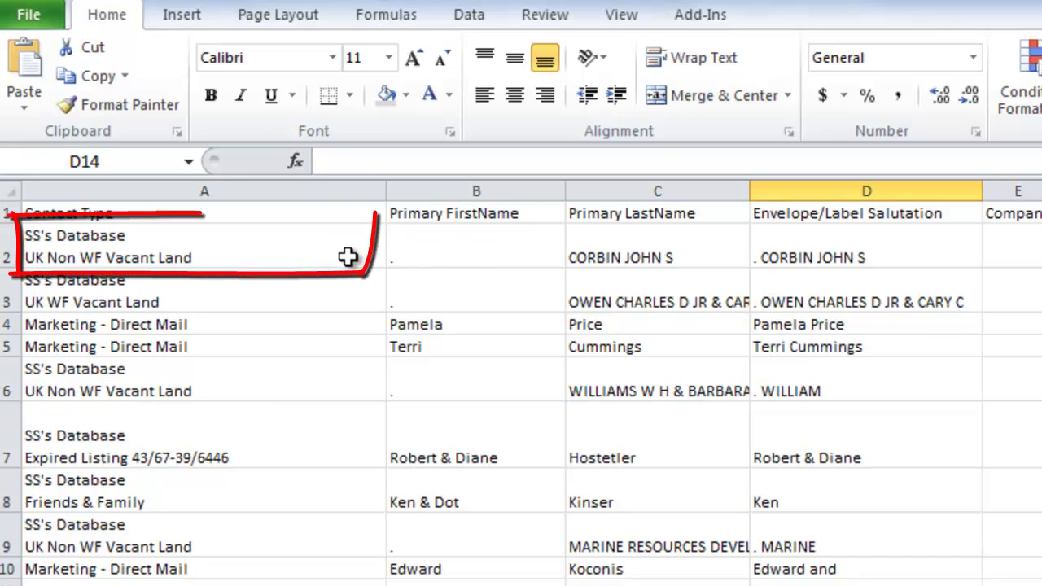
- Select cell A2 and enlarge the formula bar to show SS's Database and UK Non WF Vacant Land
click(347, 257)
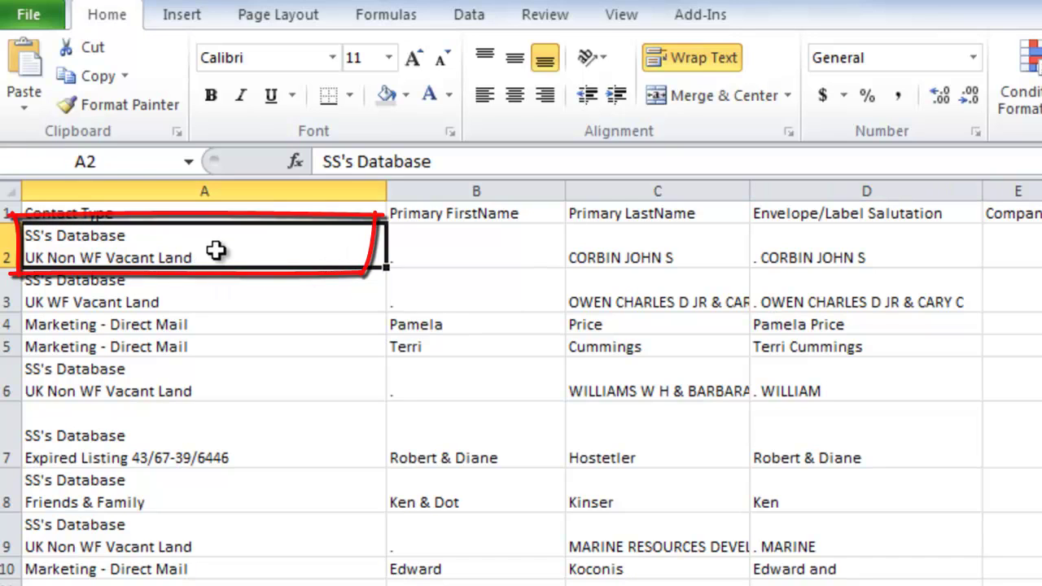
drag(444, 174, 445, 230)
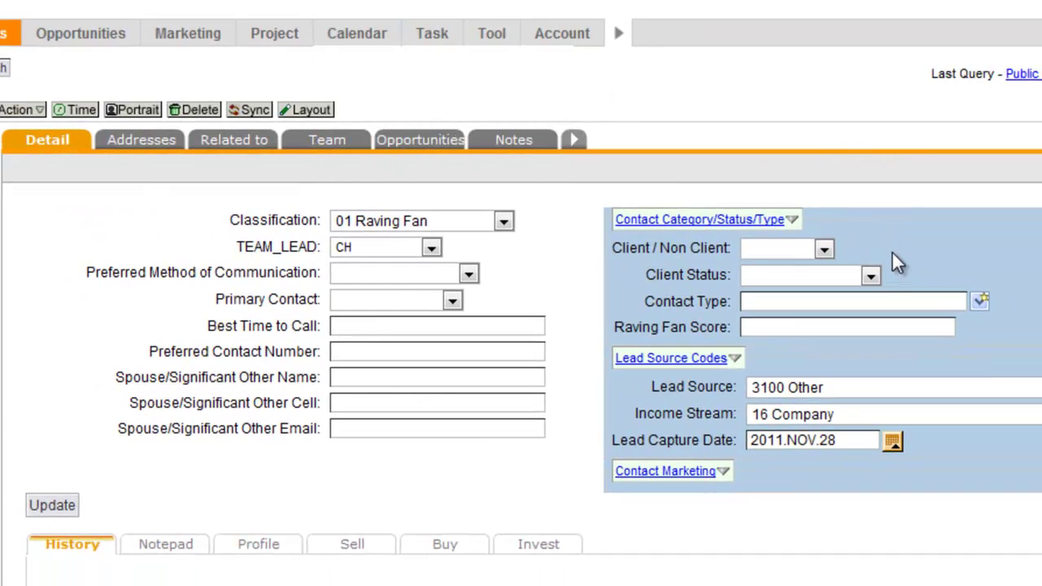
- Check Agent, Builder and Buyer in the Contact Type picker and close it
click(980, 302)
scroll(979, 308, down, 1)
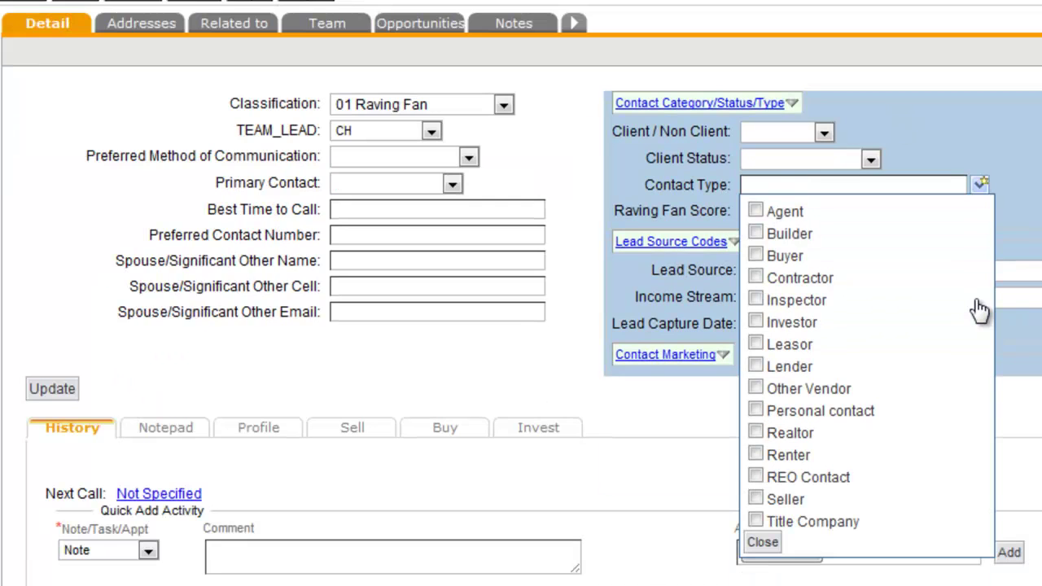
click(756, 210)
click(755, 233)
click(756, 256)
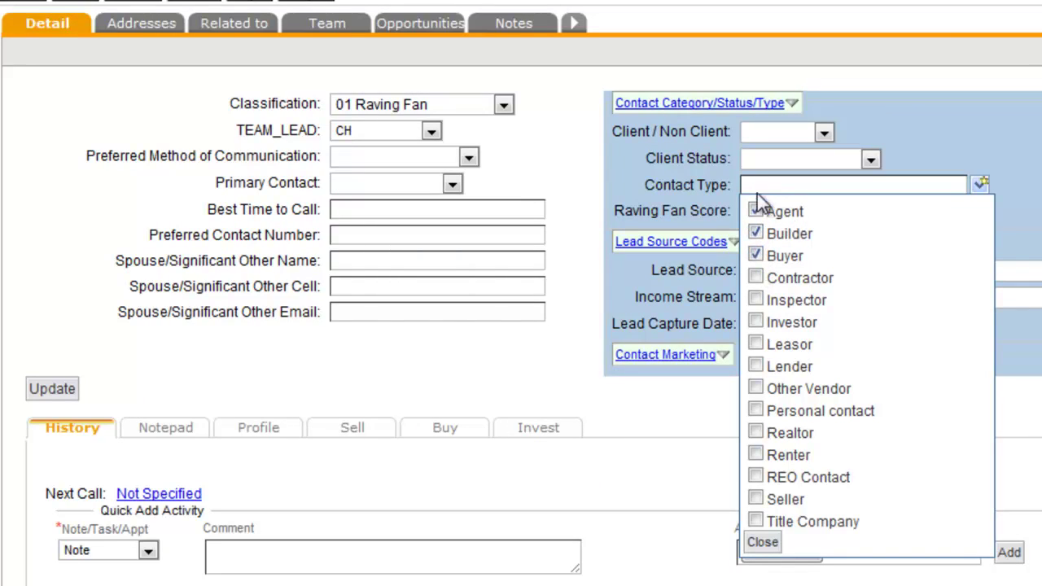
click(760, 543)
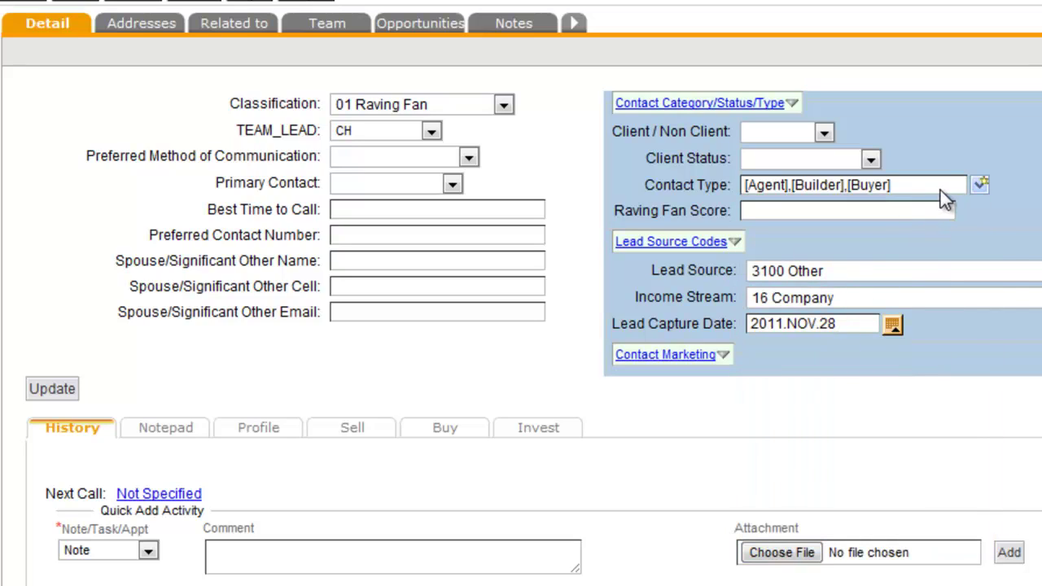
- Set Client Status to Lost, then clear it back to blank
click(870, 161)
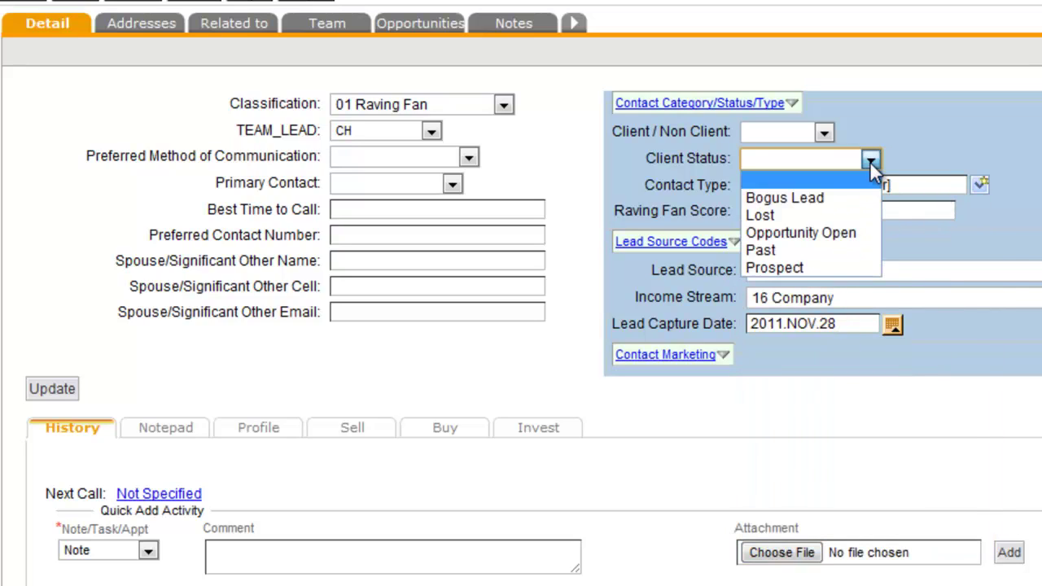
click(806, 216)
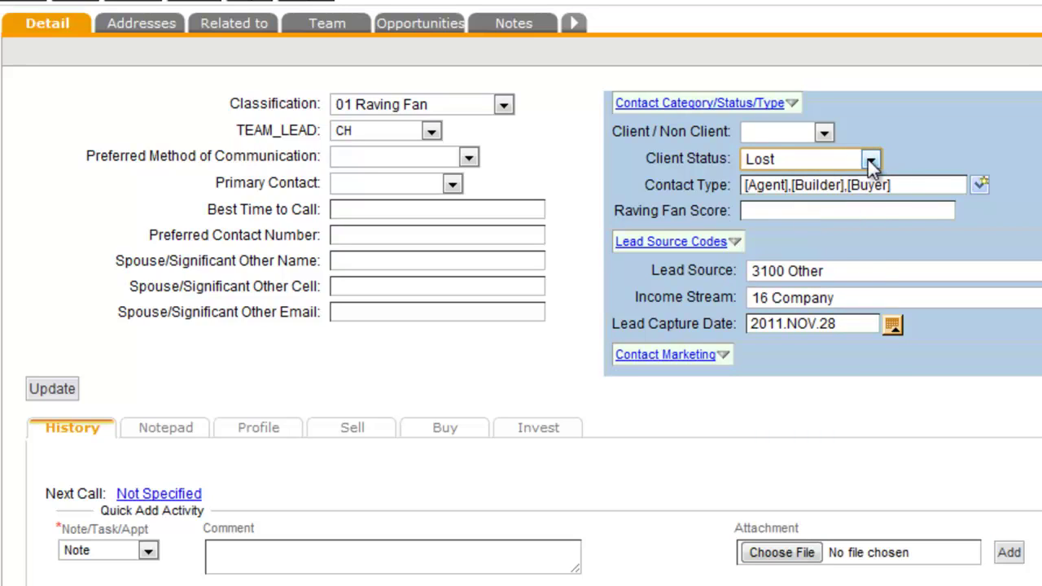
click(870, 160)
click(847, 174)
drag(731, 184, 658, 187)
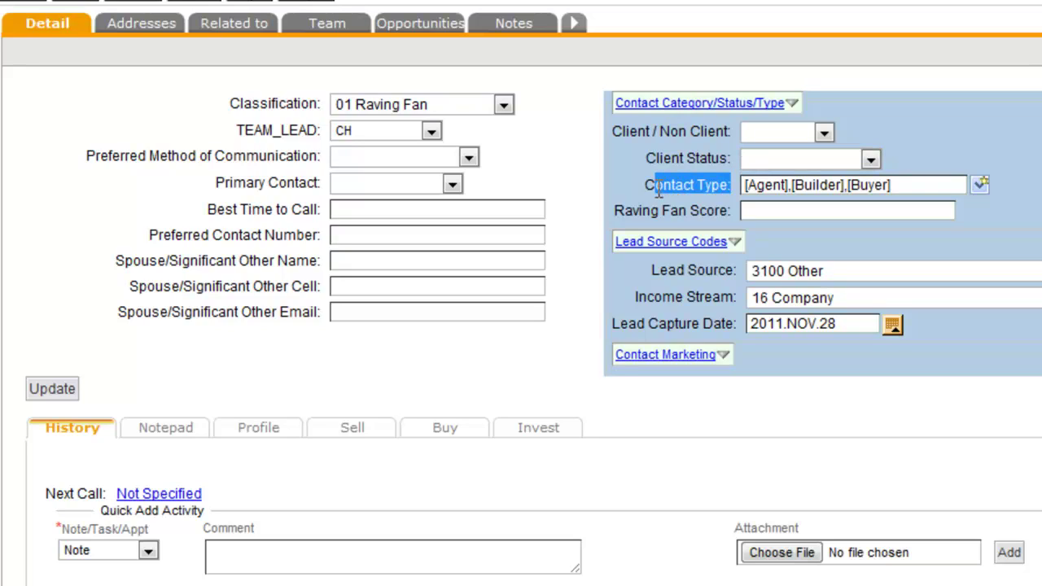
click(664, 192)
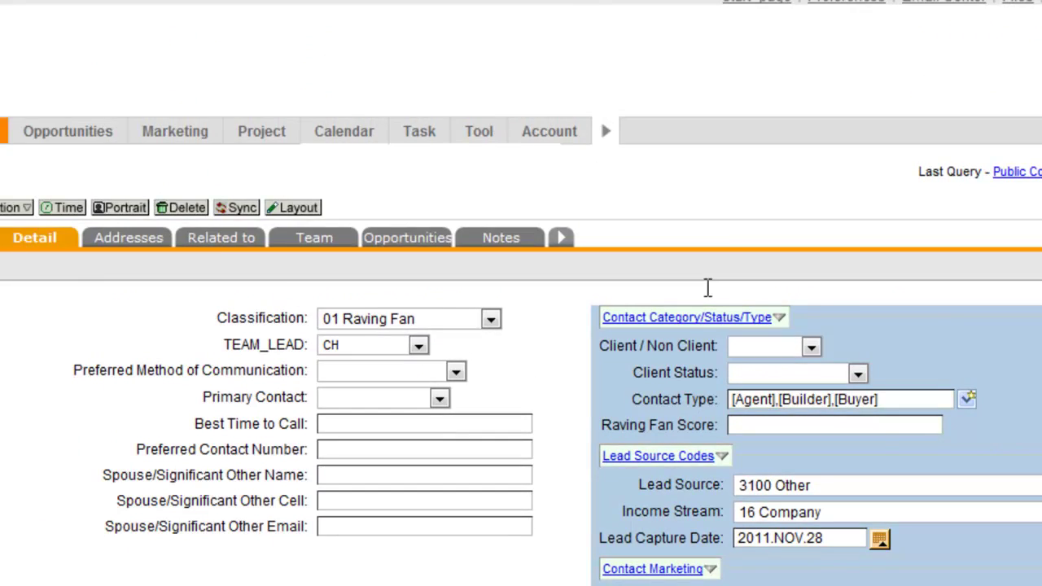
- Go to Account Setup and open the Contact custom fields under Custom Field
scroll(704, 289, down, 3)
click(558, 17)
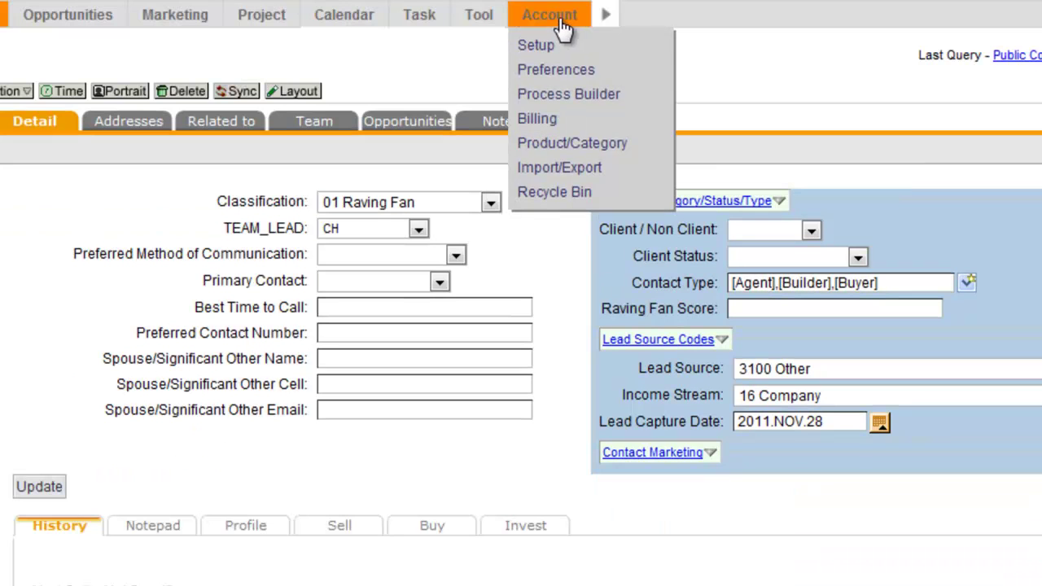
click(547, 51)
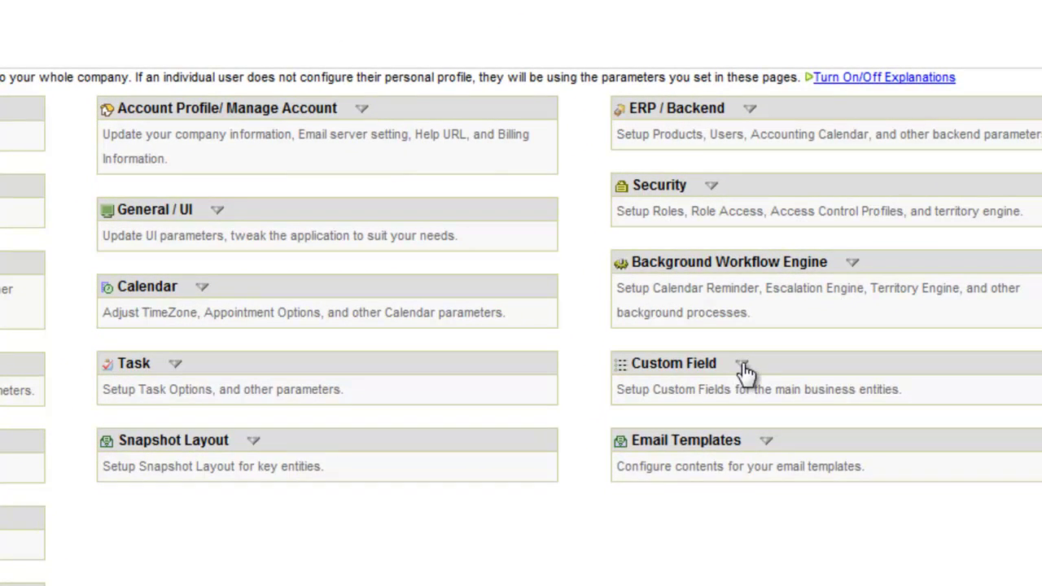
click(743, 366)
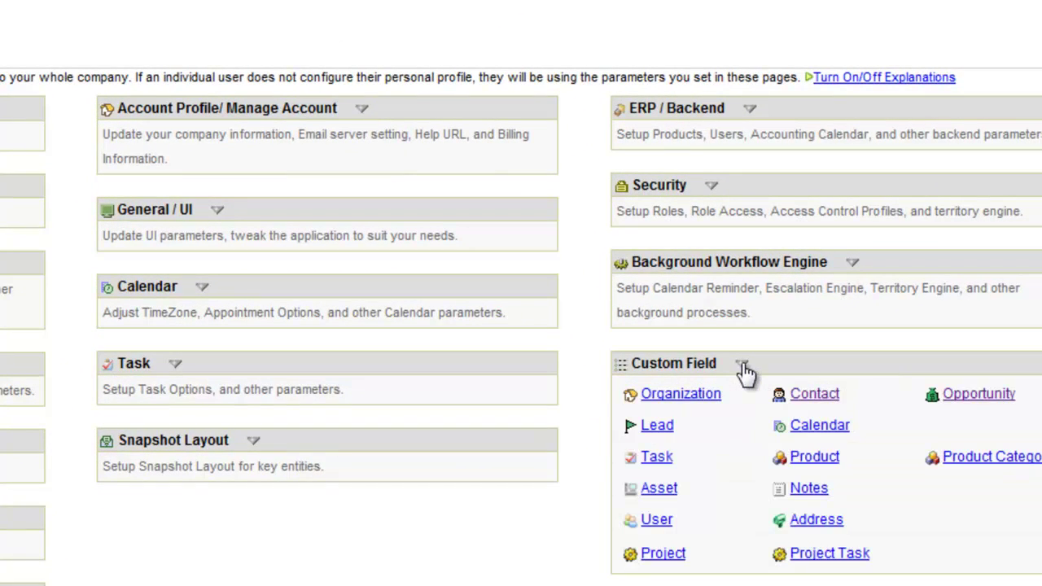
click(814, 394)
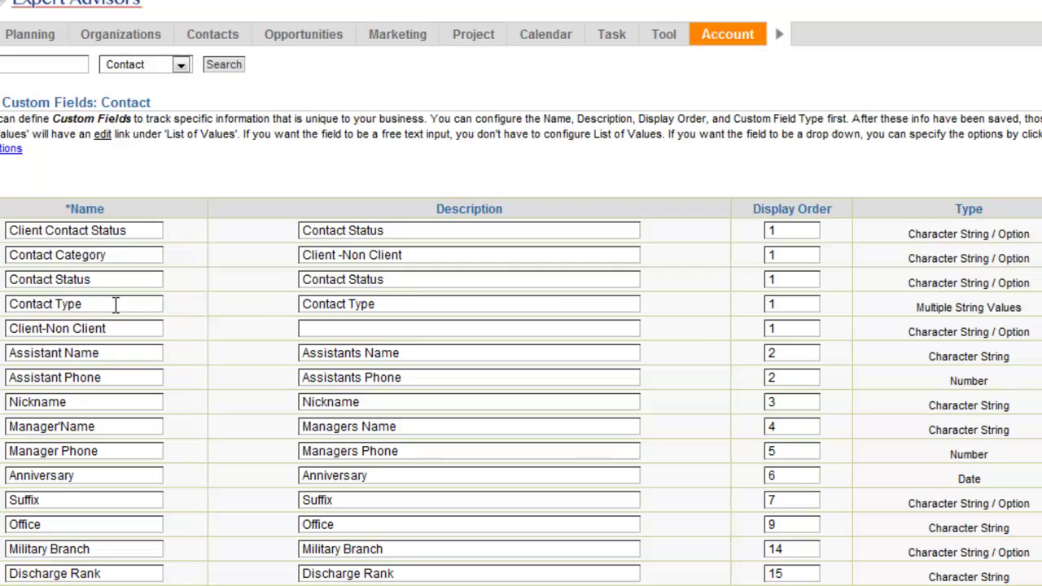
- Check Contact Type's Multiple String Values type and its list of values, then return to the list
click(89, 303)
drag(90, 303, 7, 305)
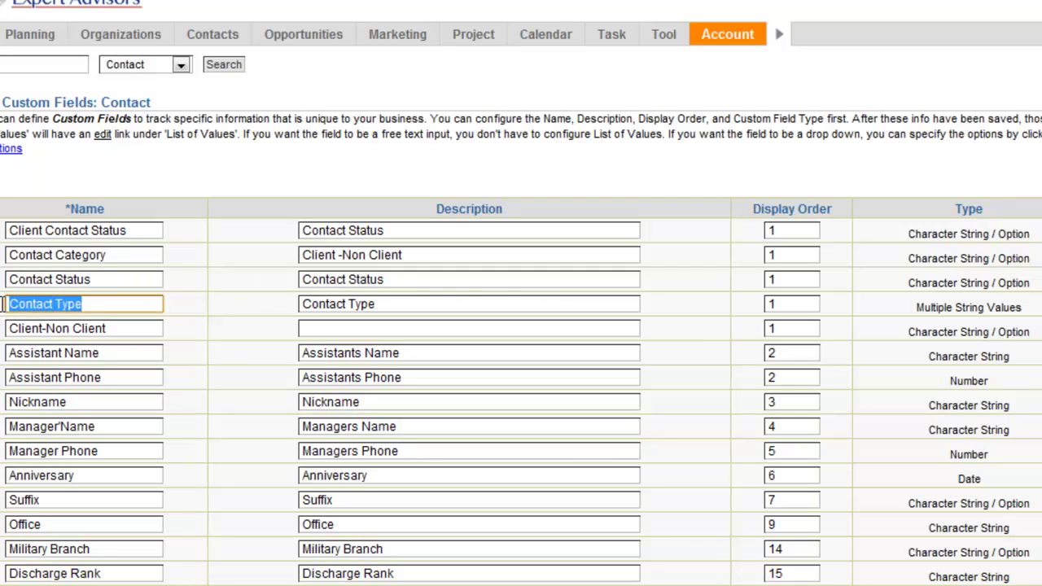
drag(1027, 311, 918, 309)
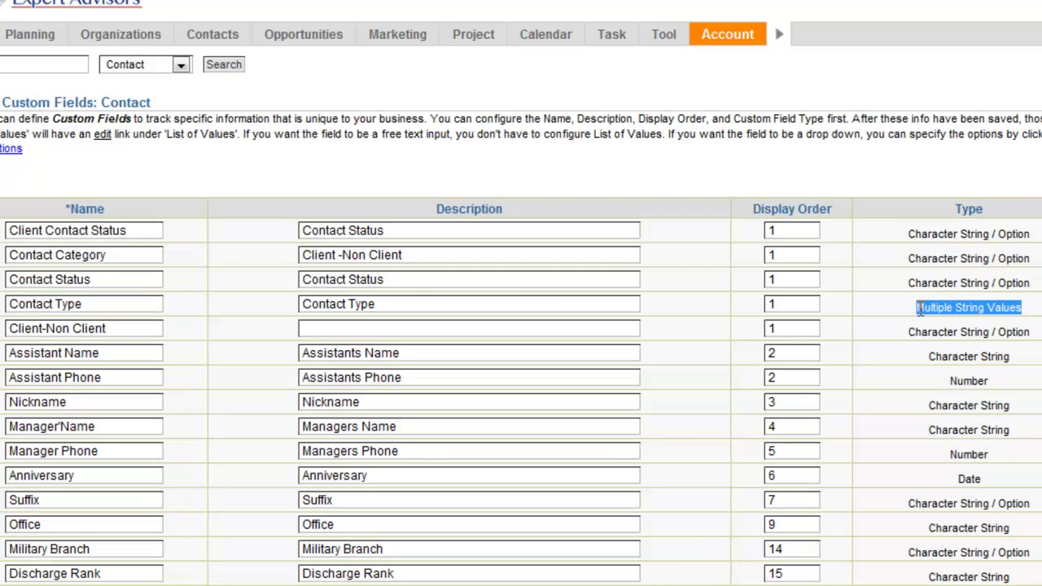
click(904, 310)
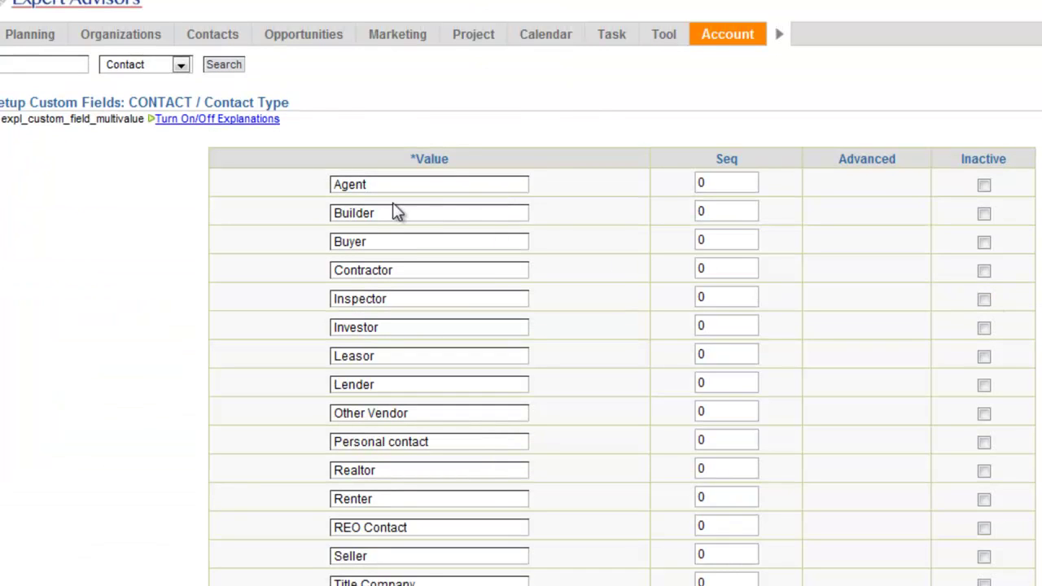
click(396, 185)
key(shift+Left)
key(shift+Left)
scroll(403, 224, down, 3)
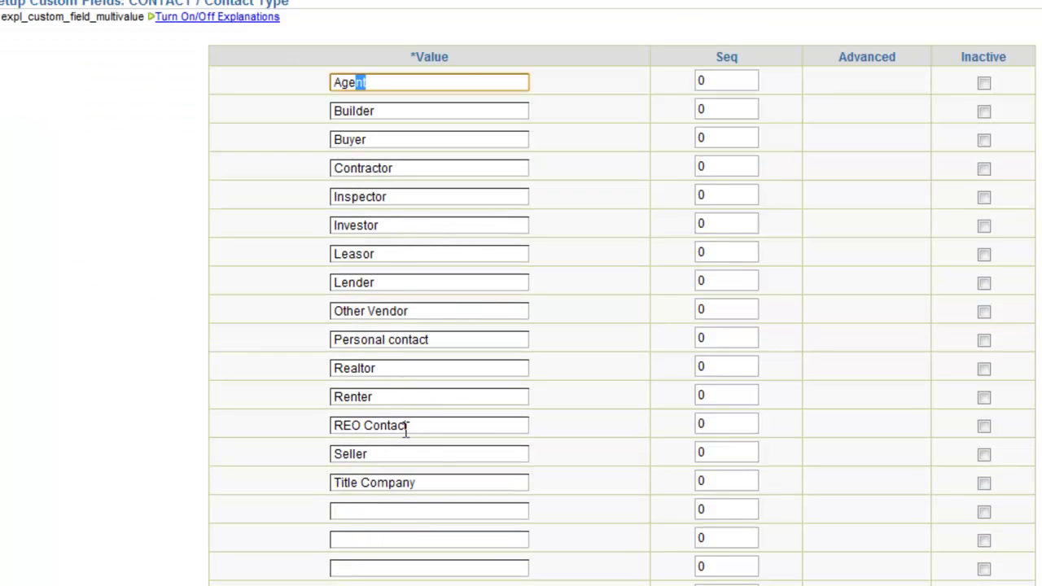
scroll(407, 196, up, 3)
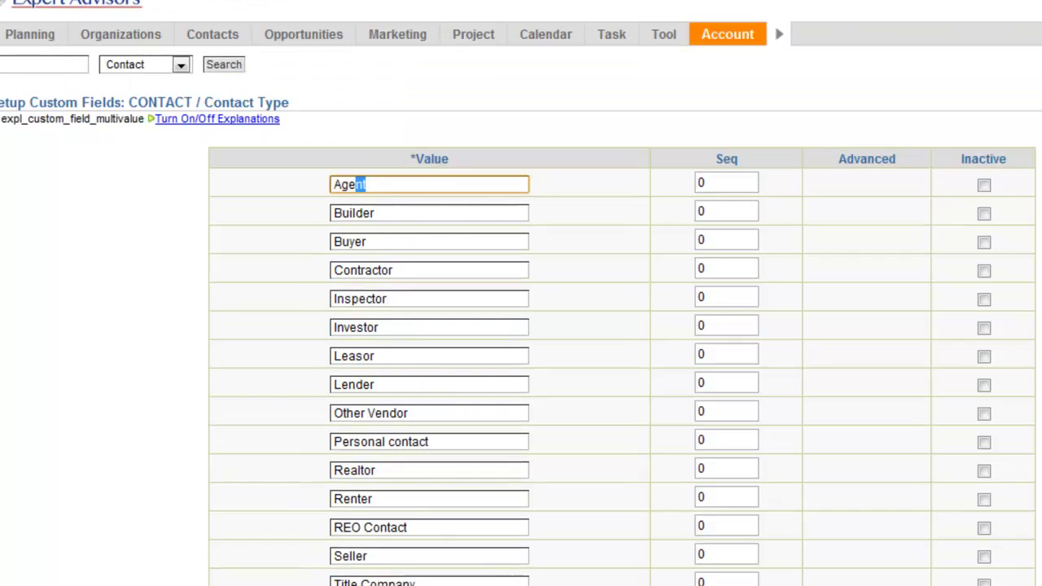
click(150, 18)
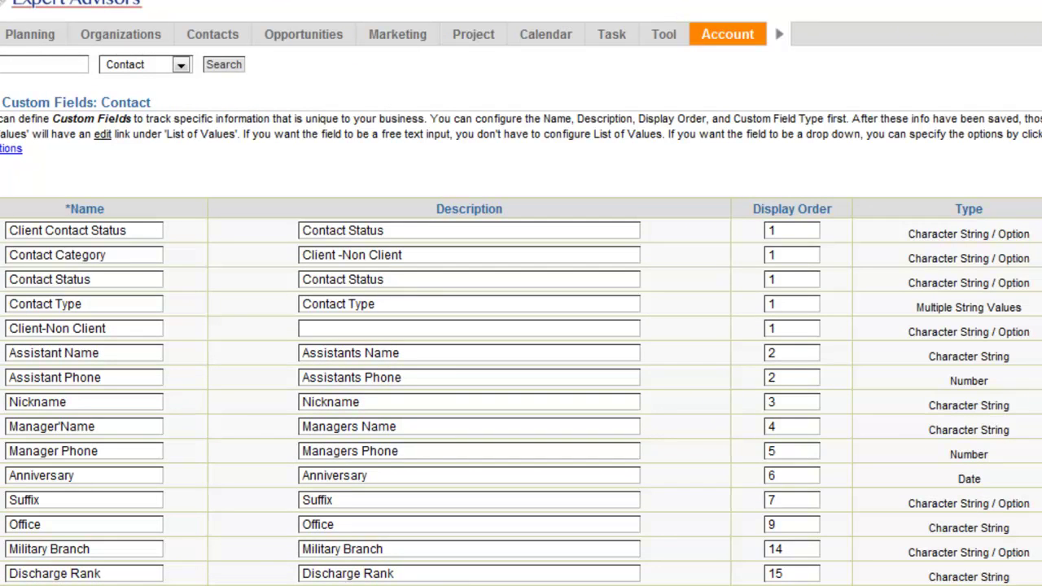
- Switch to the Excel contact list and inspect the contact types in rows 3 and 2
click(977, 547)
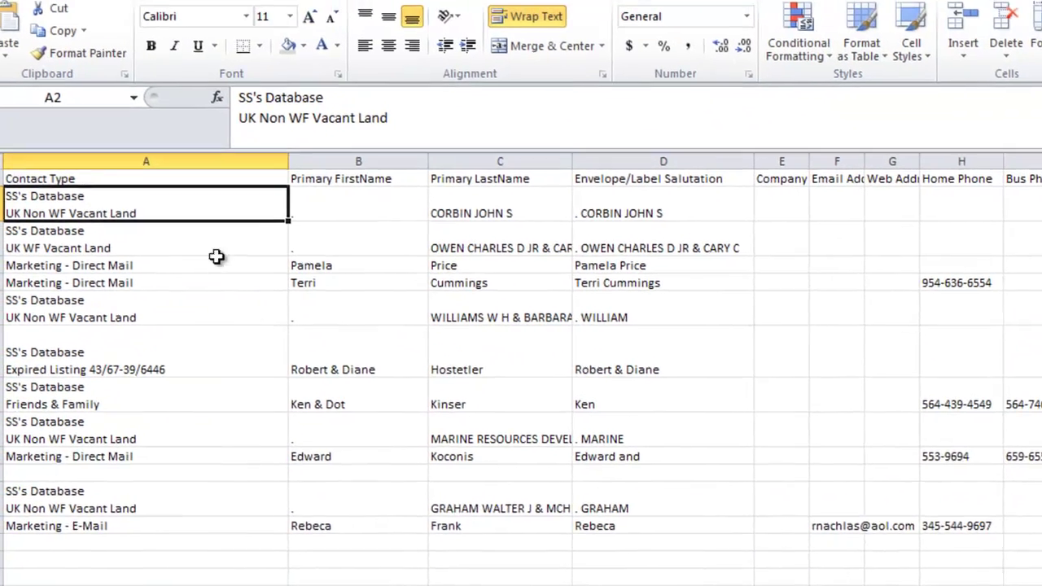
click(156, 152)
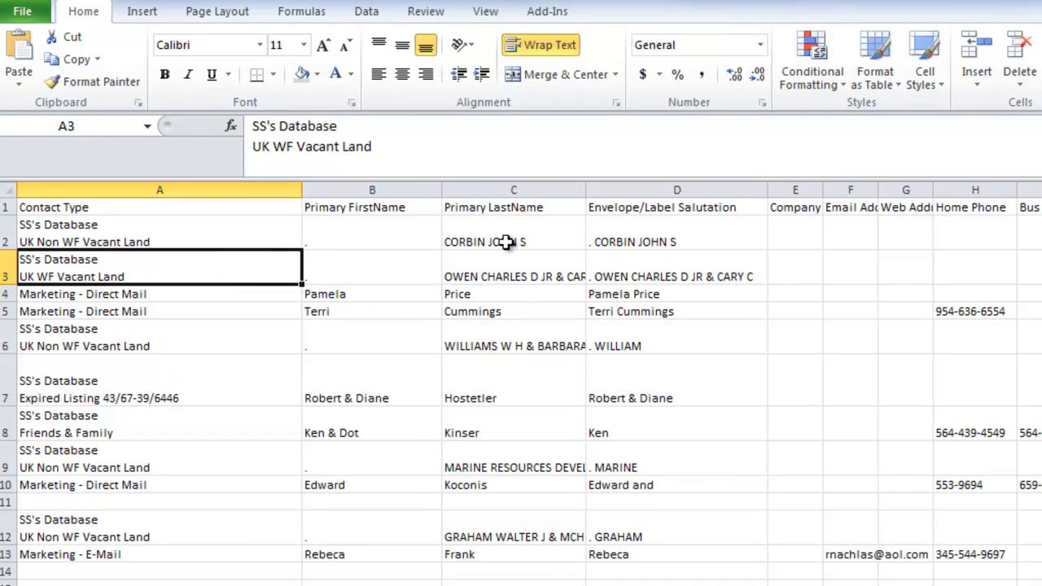
click(181, 238)
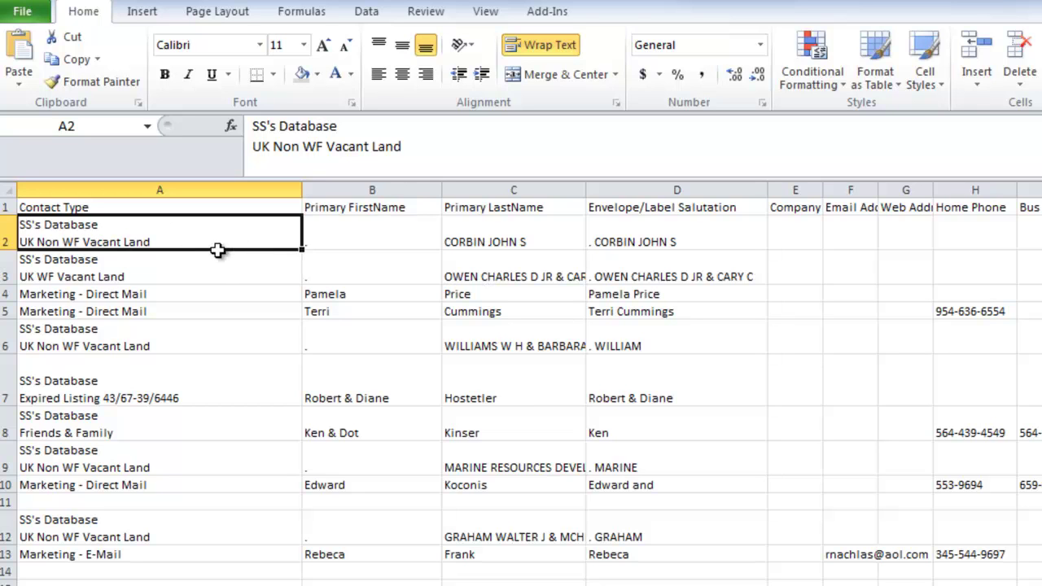
- Save the sheet over Sample_TopProducer_Import as CSV (Comma delimited), confirming replacement and CSV format
click(28, 14)
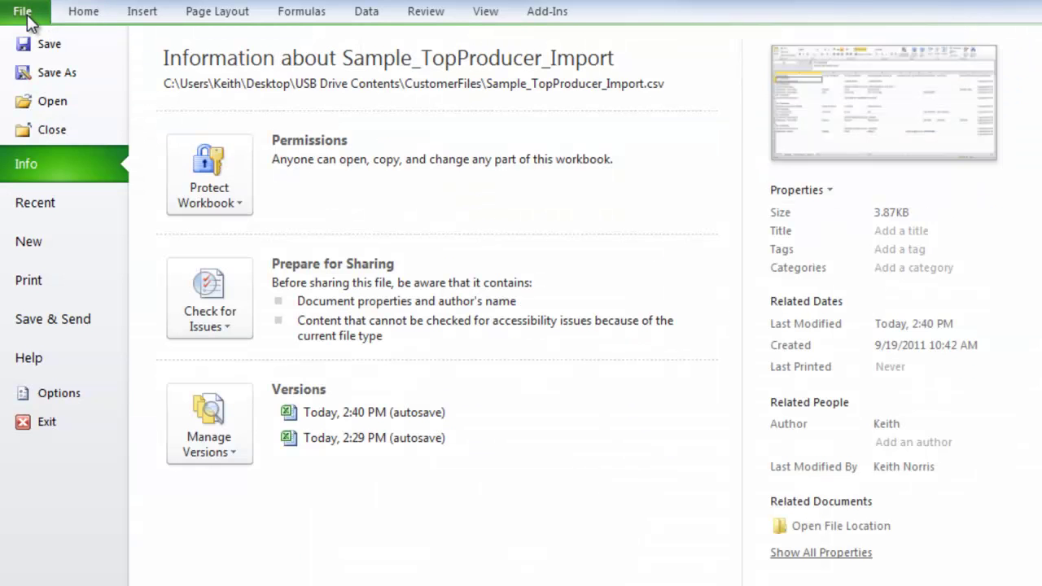
click(46, 76)
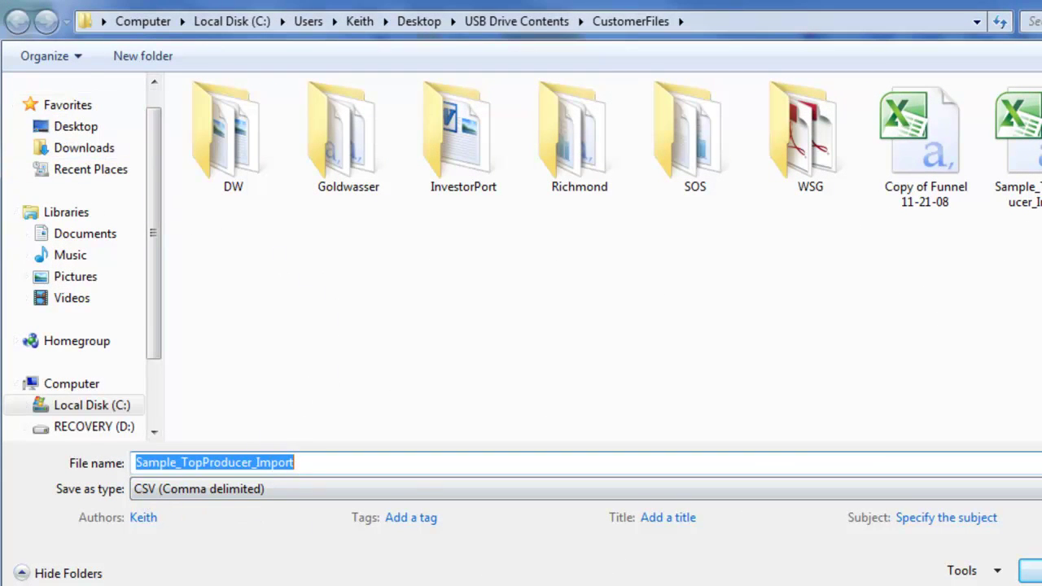
click(1029, 569)
click(750, 367)
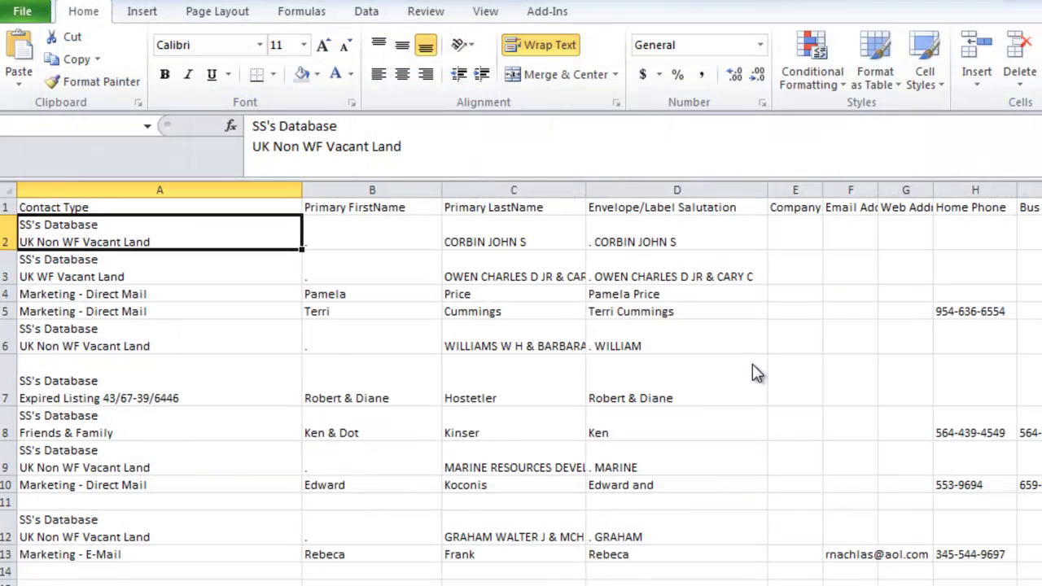
click(628, 432)
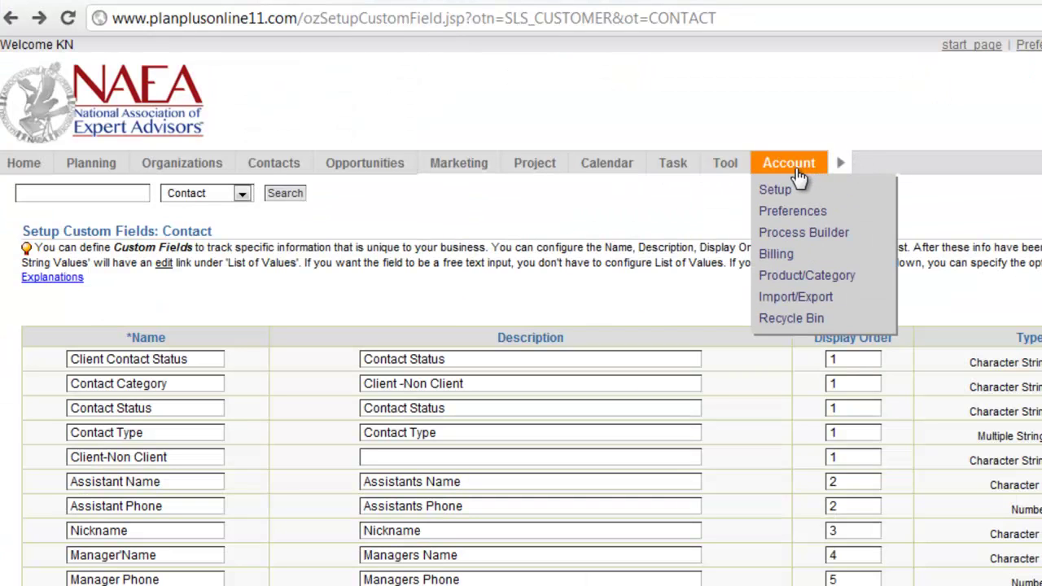
- Start an Organization-Contact-Sales Team CSV import from the data import and export page
click(794, 298)
mouse_move(794, 165)
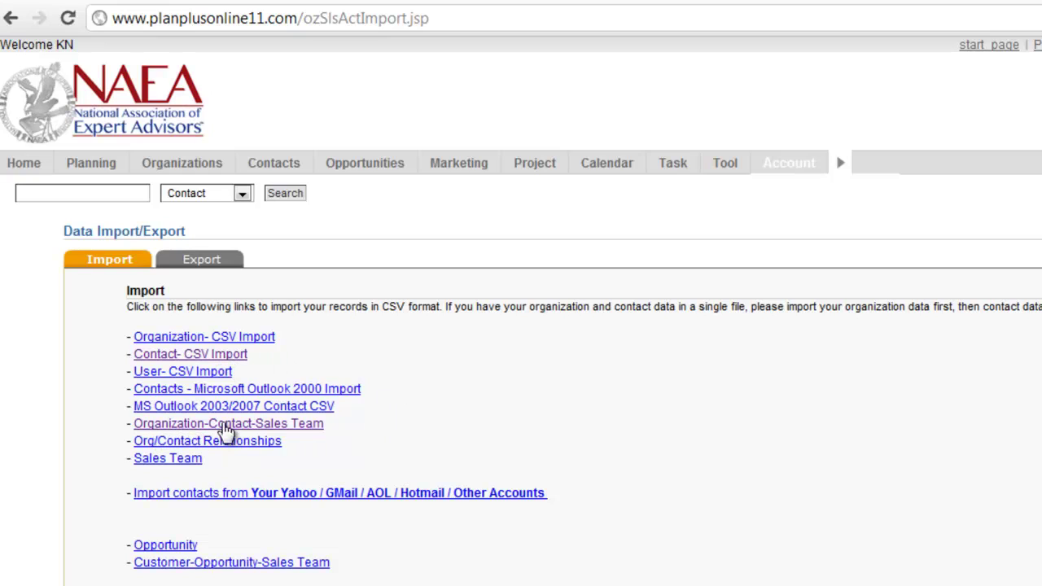
drag(336, 427, 130, 425)
click(344, 432)
click(308, 425)
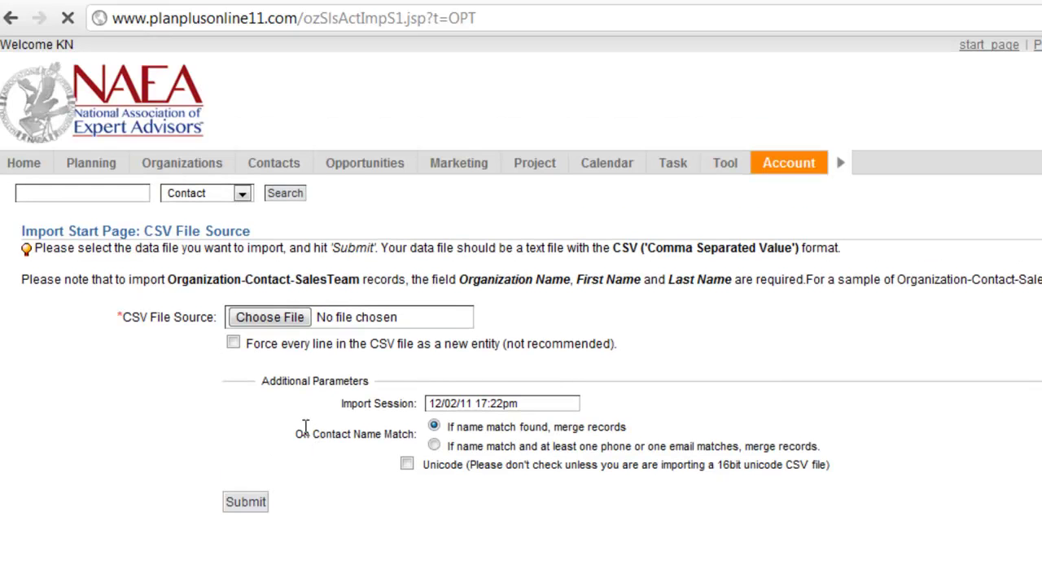
- Load Sample_TopProducer_Import as the source, name the session tpImport, and submit
click(281, 317)
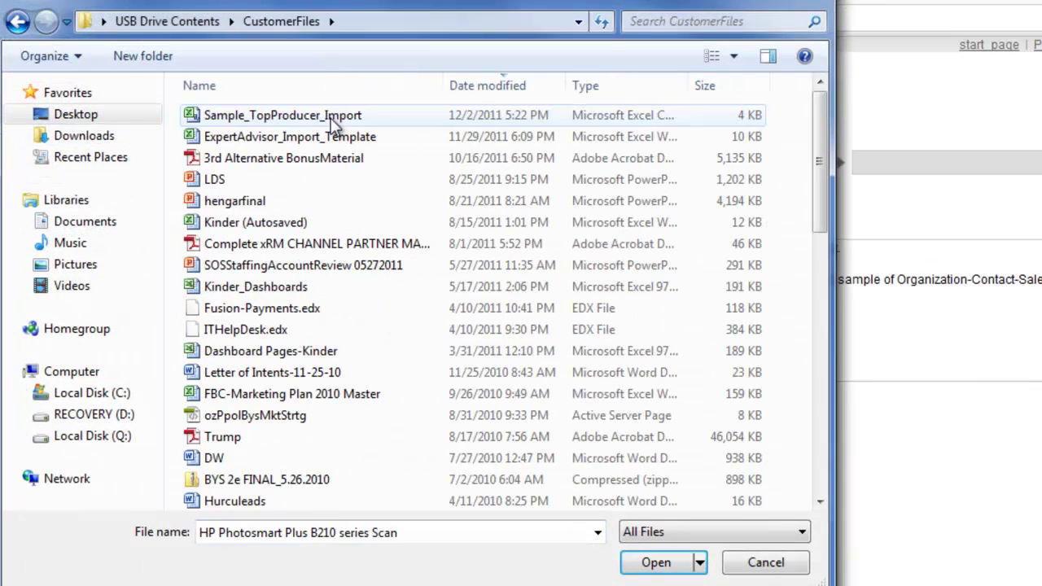
click(334, 115)
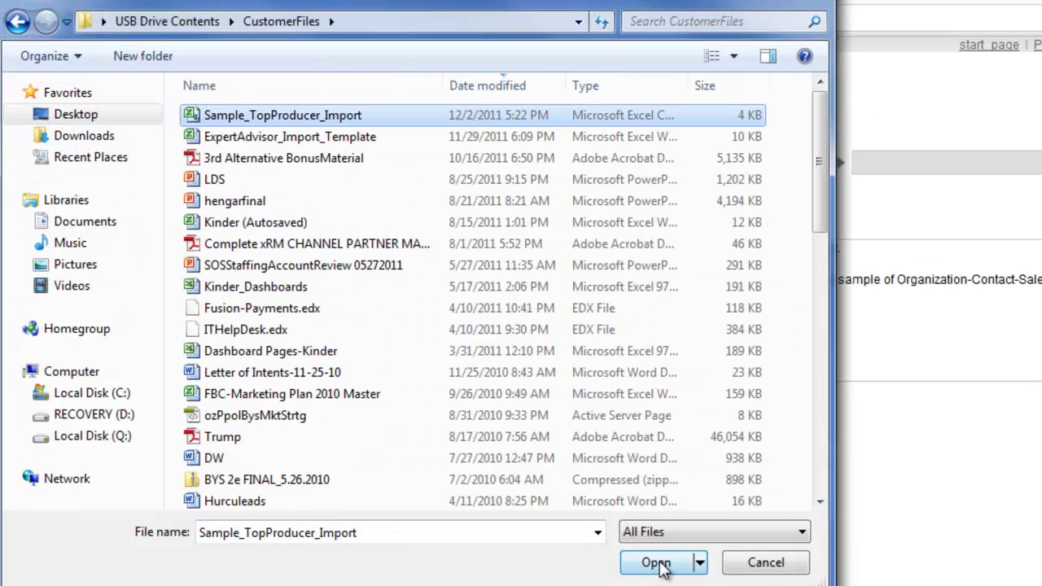
click(656, 562)
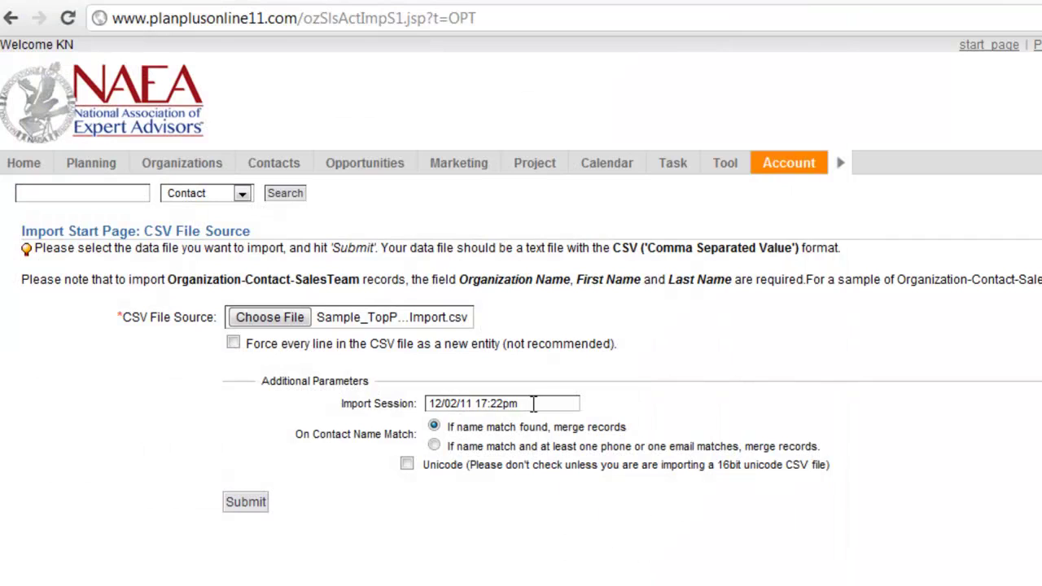
triple_click(533, 405)
text(tpImport)
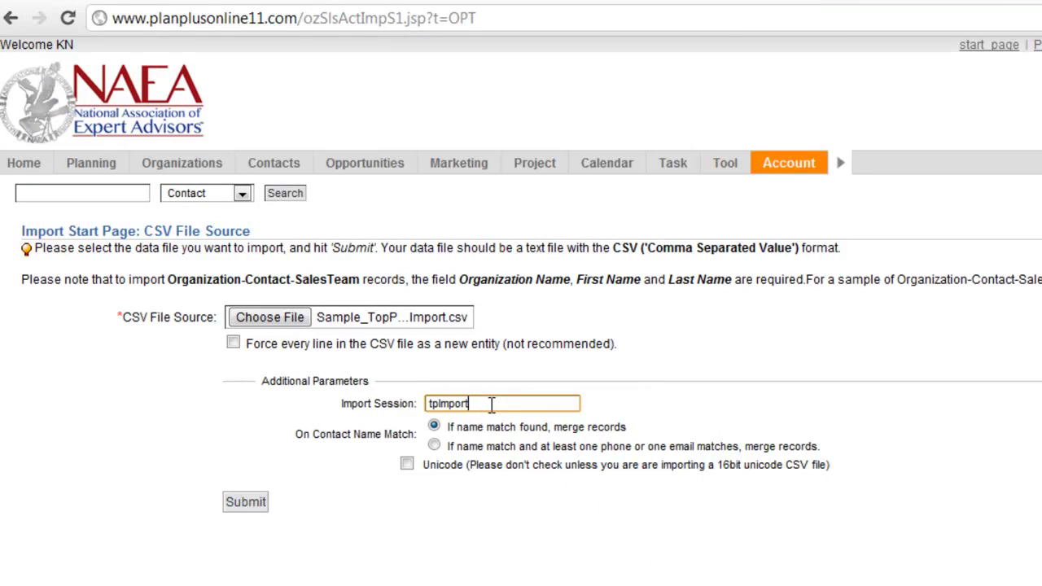
click(262, 501)
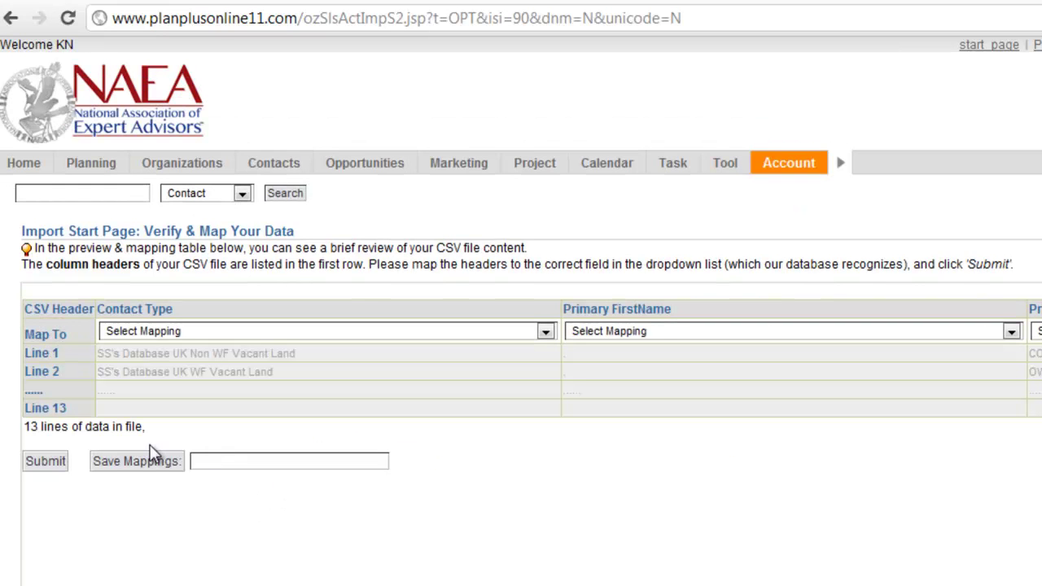
- Map the Contact Type column to (Contact Custom Field) Contact Type
click(542, 331)
drag(548, 364, 552, 434)
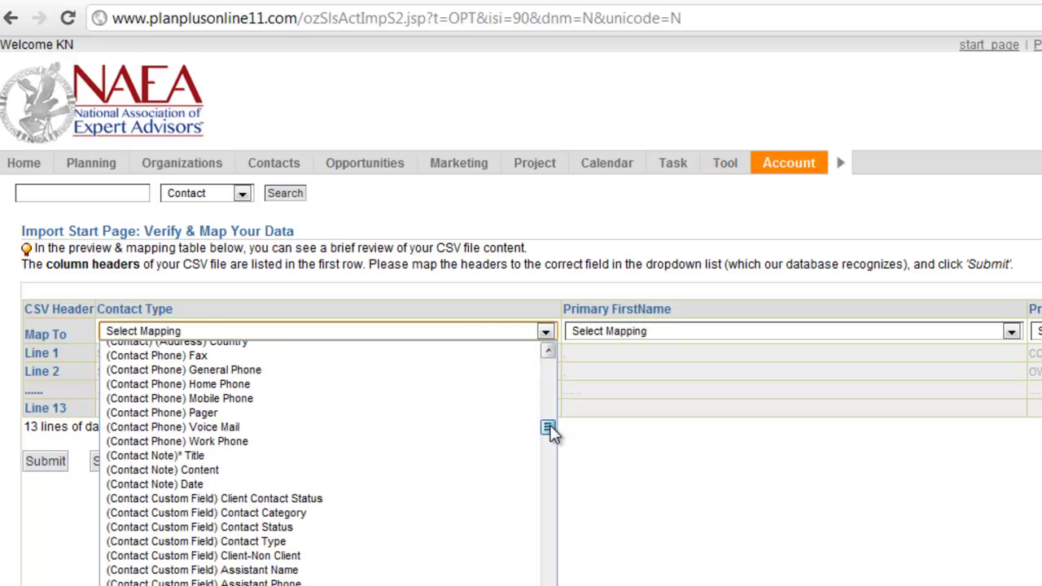
click(293, 542)
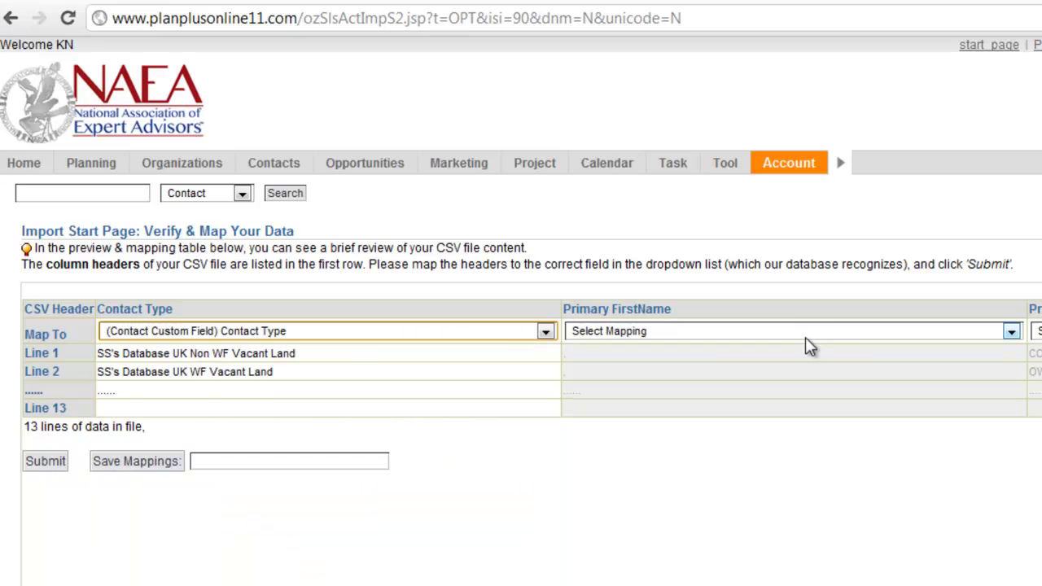
- Map Primary FirstName to (Contact) * First Name and Primary LastName to (Contact) * Last Name
click(870, 334)
scroll(841, 437, down, 5)
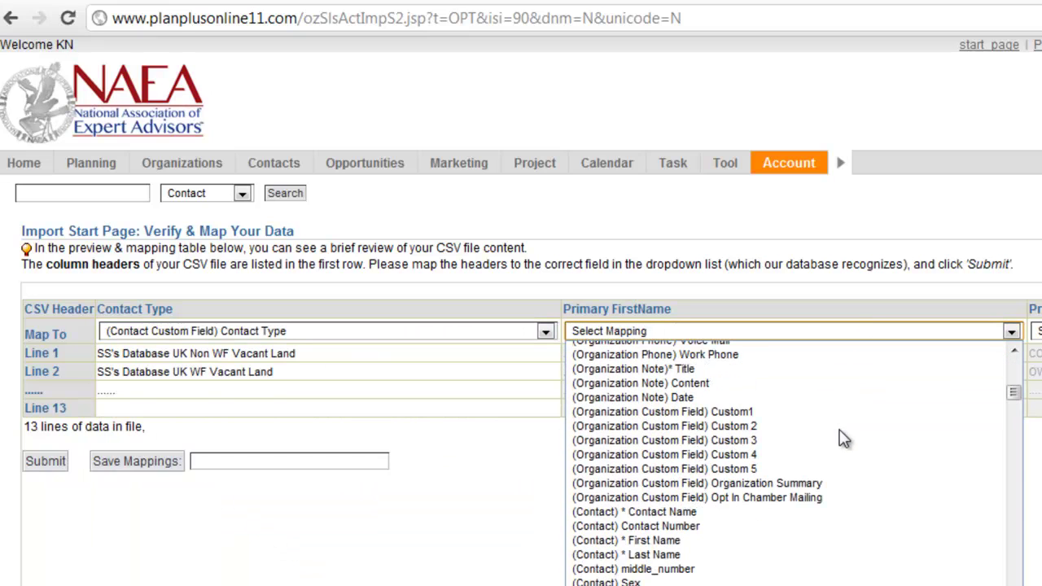
click(777, 541)
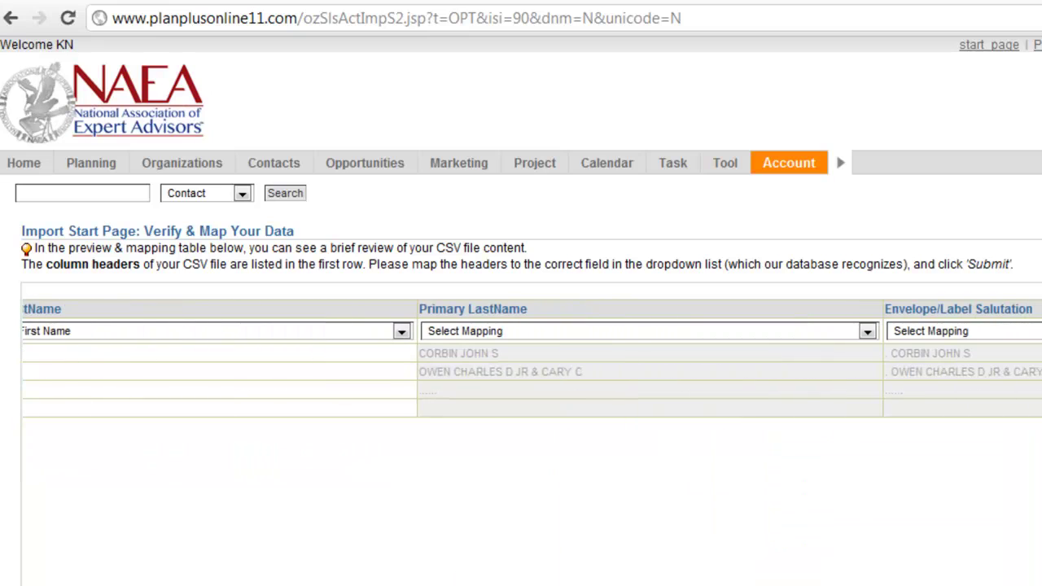
click(866, 332)
scroll(819, 455, down, 7)
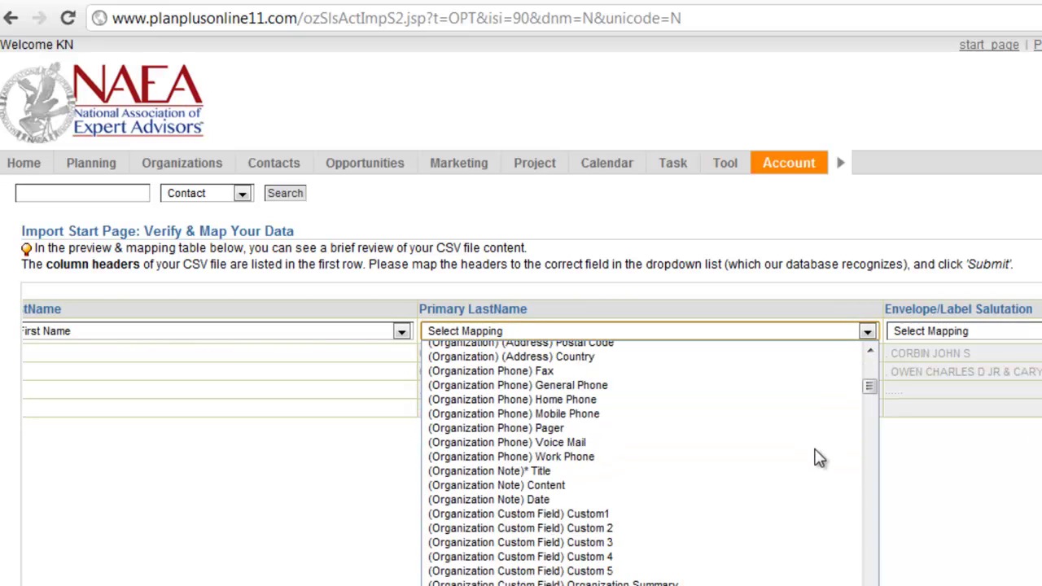
scroll(675, 440, down, 3)
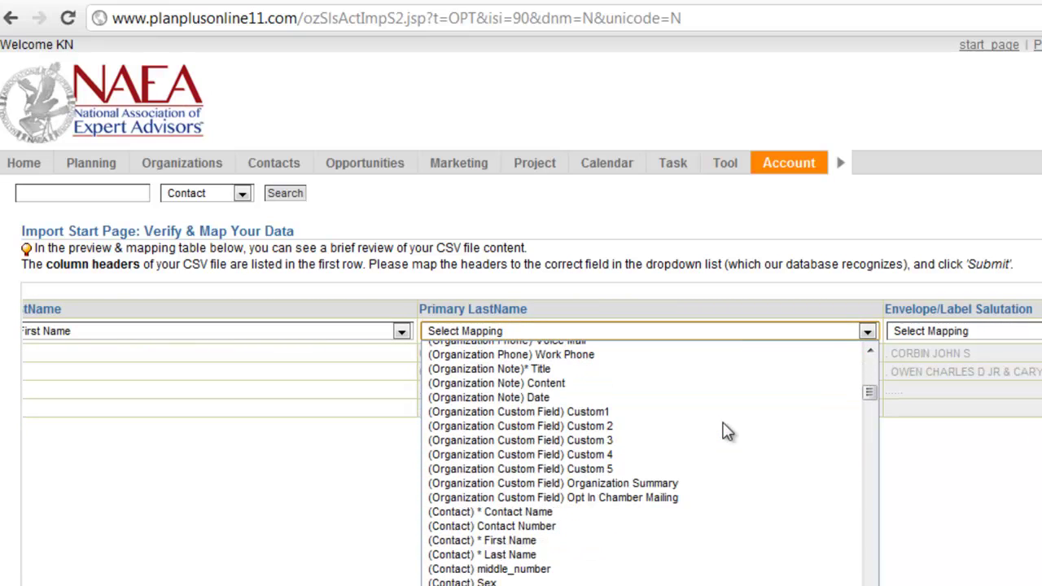
click(666, 557)
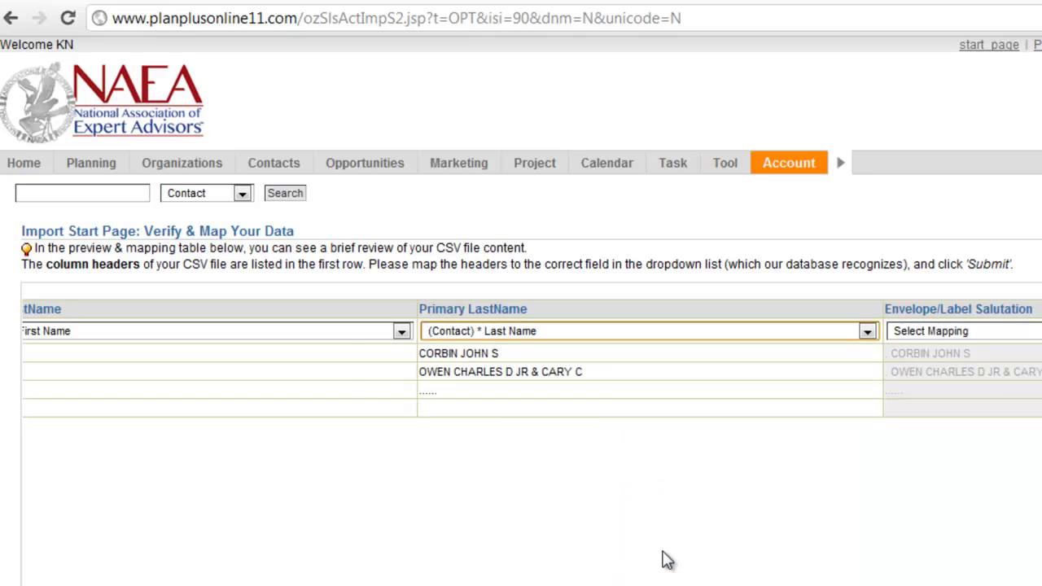
scroll(521, 367, right, 3)
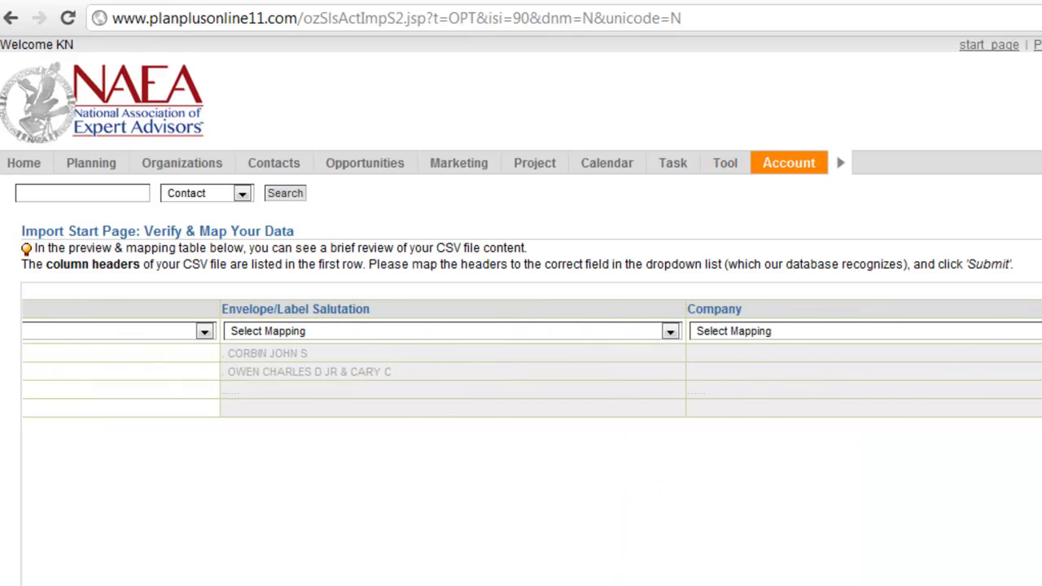
scroll(627, 449, right, 3)
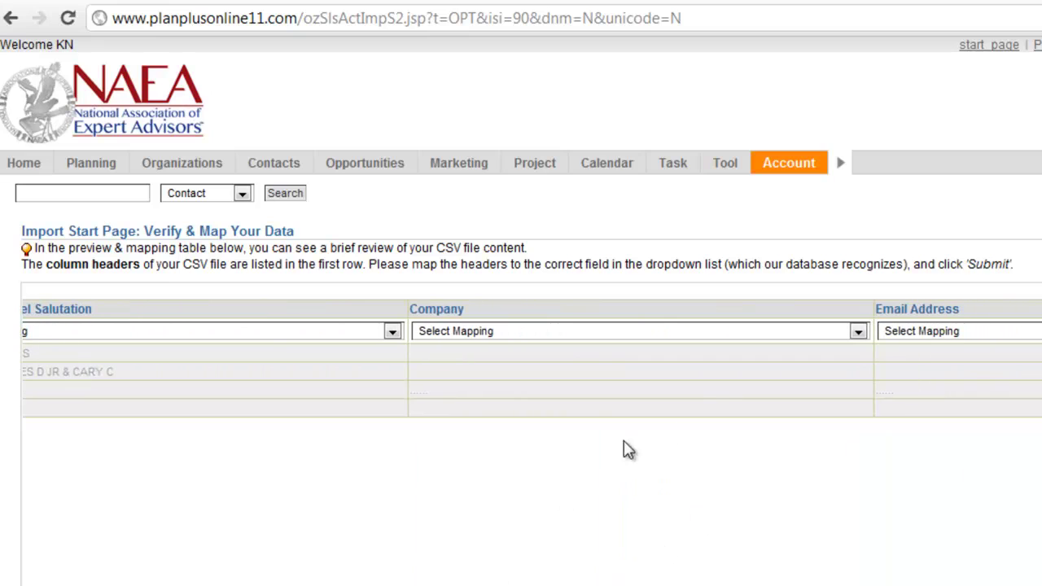
- Map the Company column to (Organization) * Organization Name
click(856, 332)
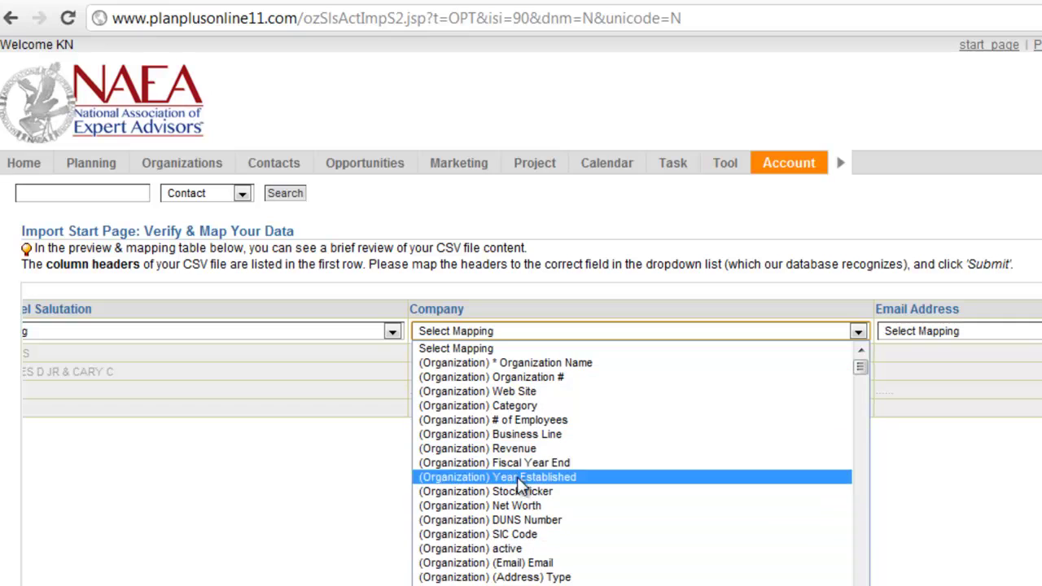
click(513, 364)
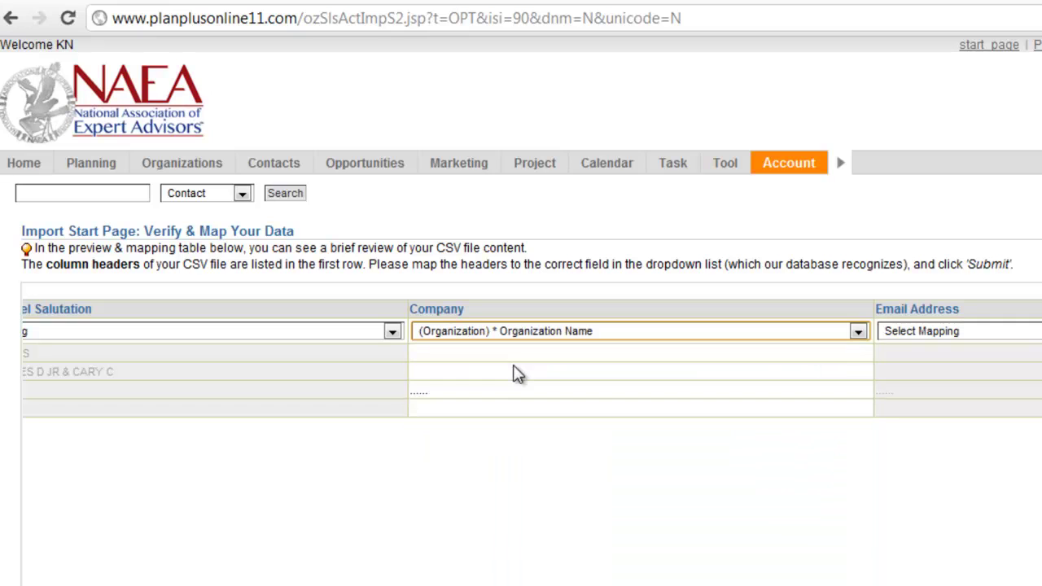
scroll(521, 366, right, 15)
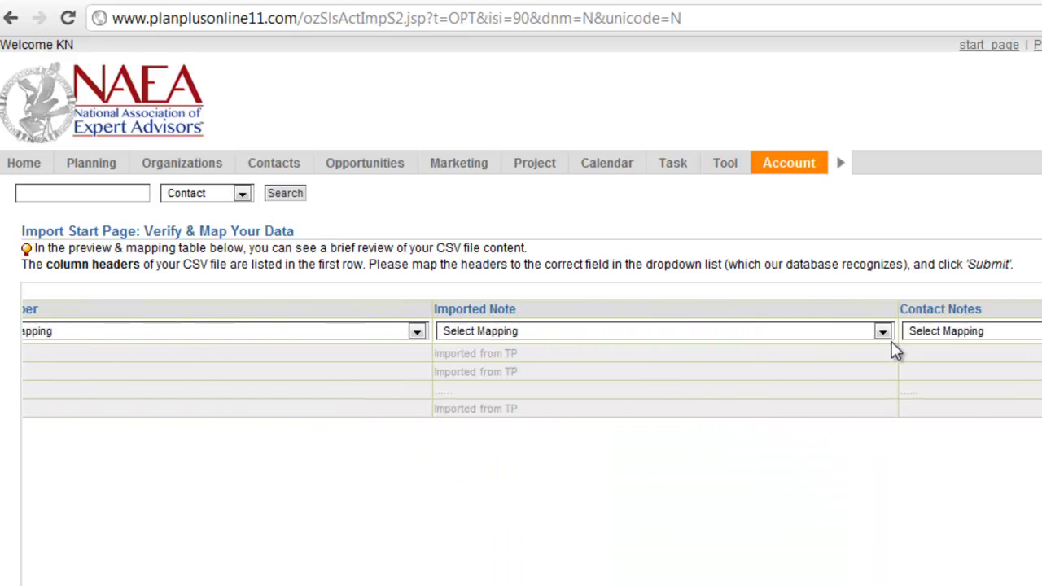
- Map the Imported Note column to (Contact Note)* Title
click(882, 331)
scroll(839, 462, down, 5)
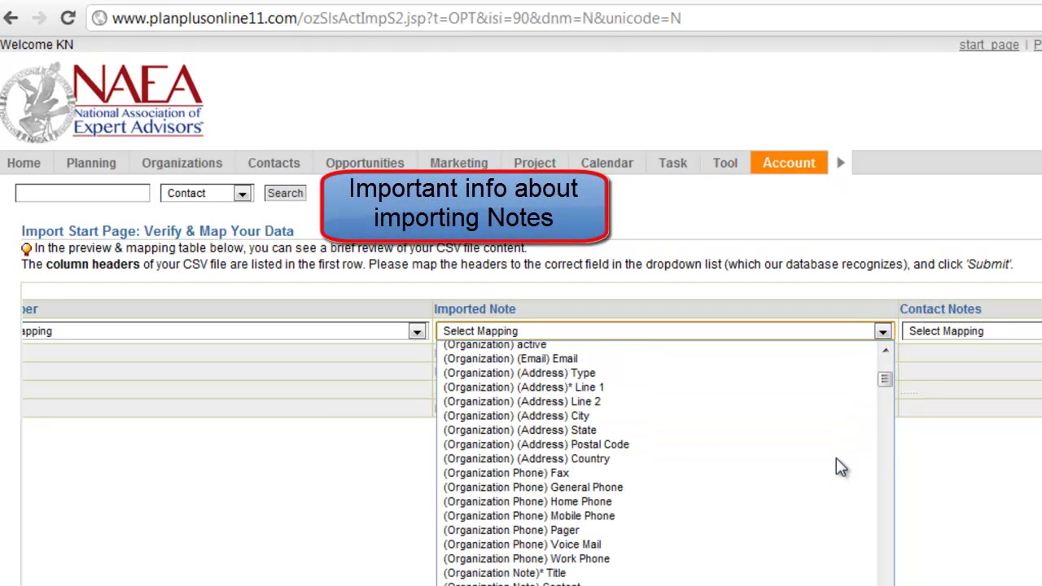
scroll(838, 464, down, 2)
scroll(821, 467, down, 10)
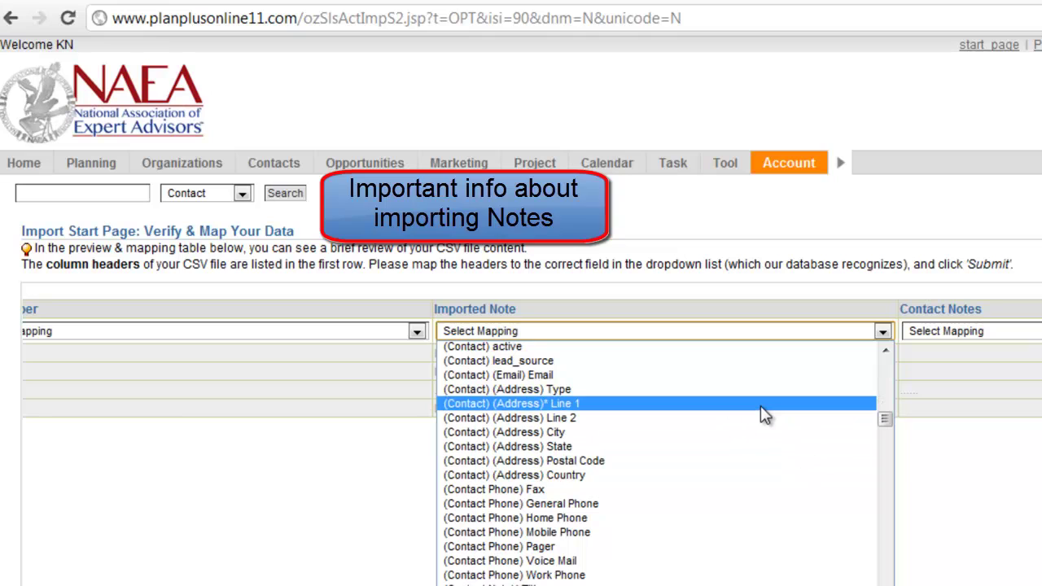
scroll(761, 405, down, 2)
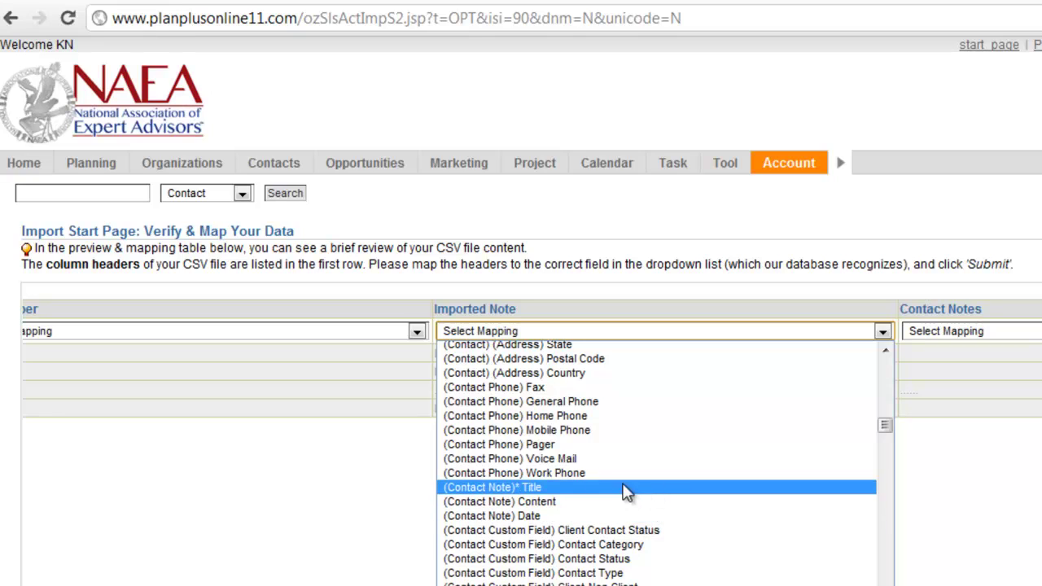
click(525, 488)
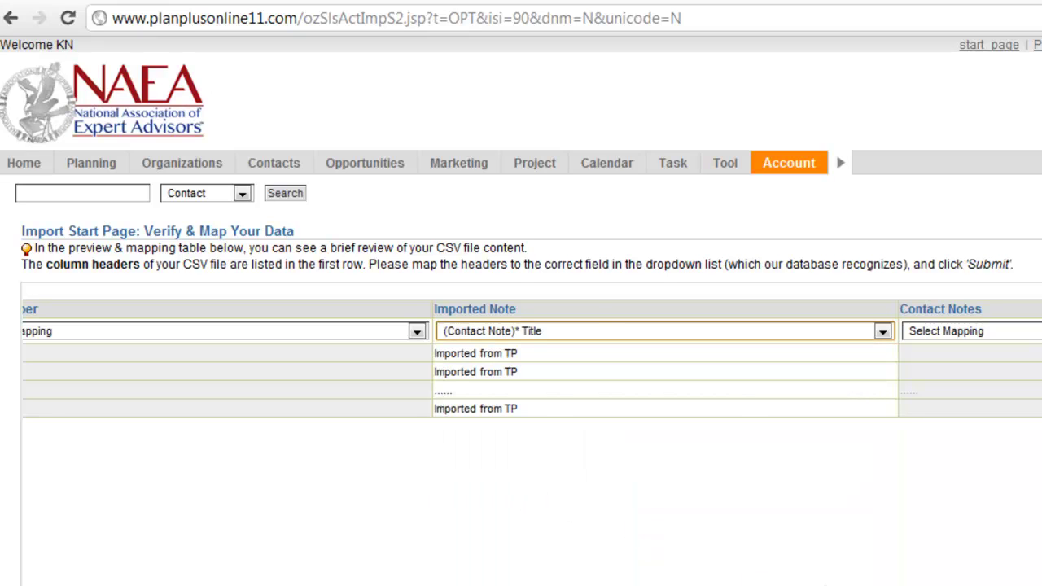
scroll(570, 507, right, 3)
- Map the Contact Notes column to (Contact Note) Content
scroll(878, 518, right, 3)
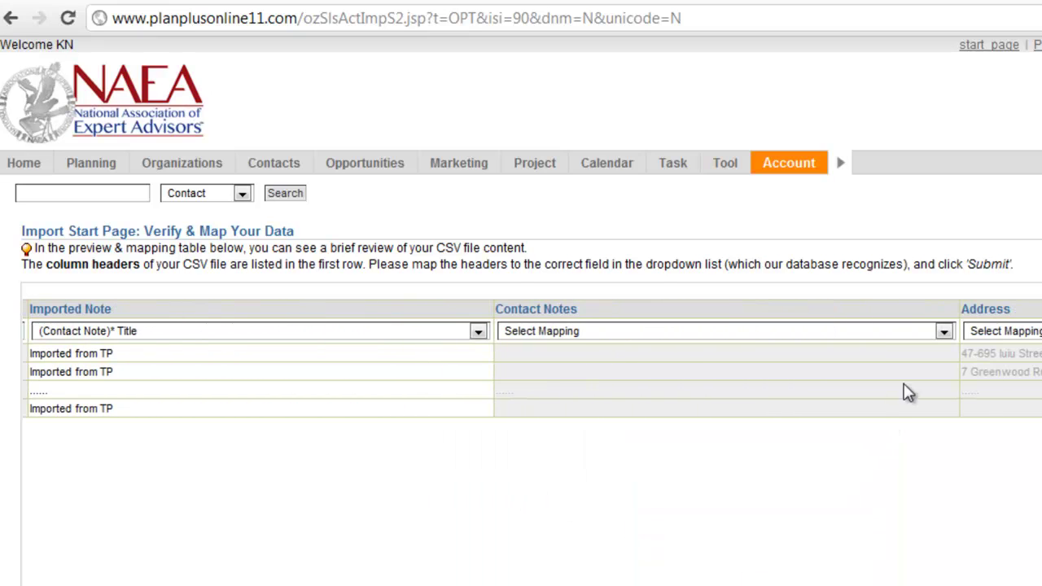
click(944, 331)
drag(947, 368, 940, 438)
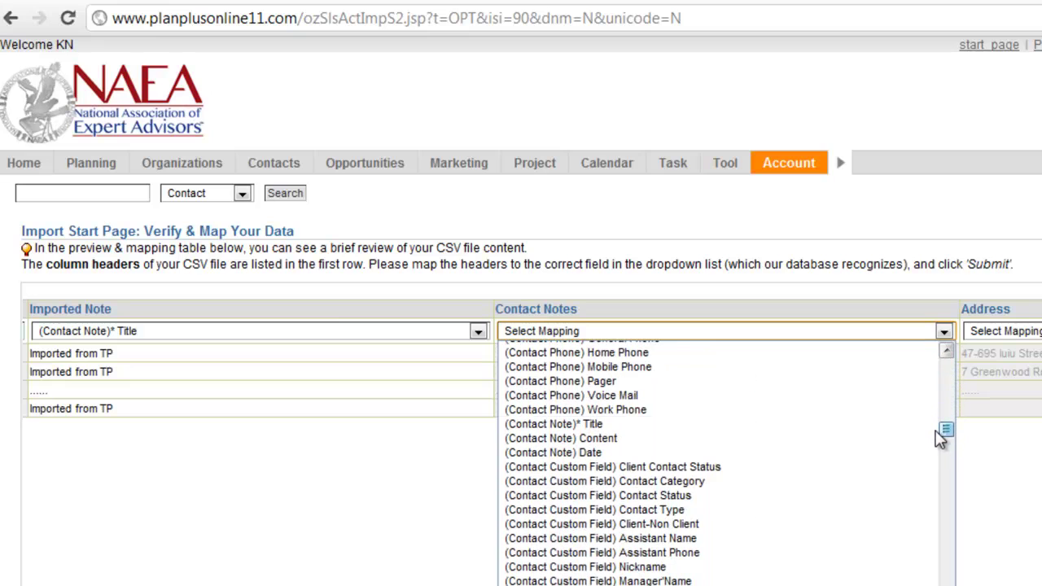
click(867, 440)
- Map Address to (Contact) (Address)* Line 1 and City to (Organization) (Address) City
scroll(521, 358, right, 5)
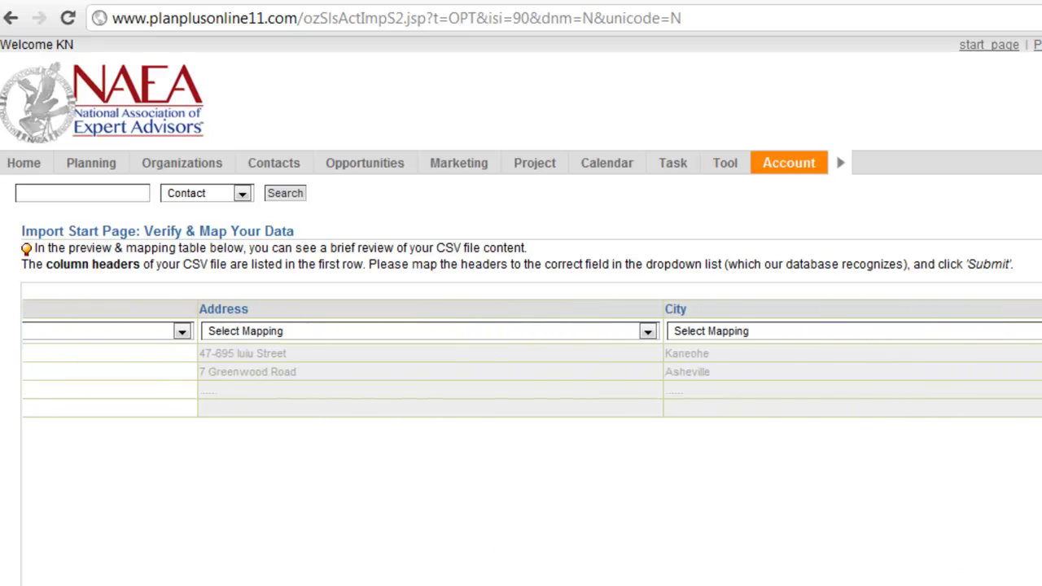
click(641, 333)
drag(643, 363, 641, 429)
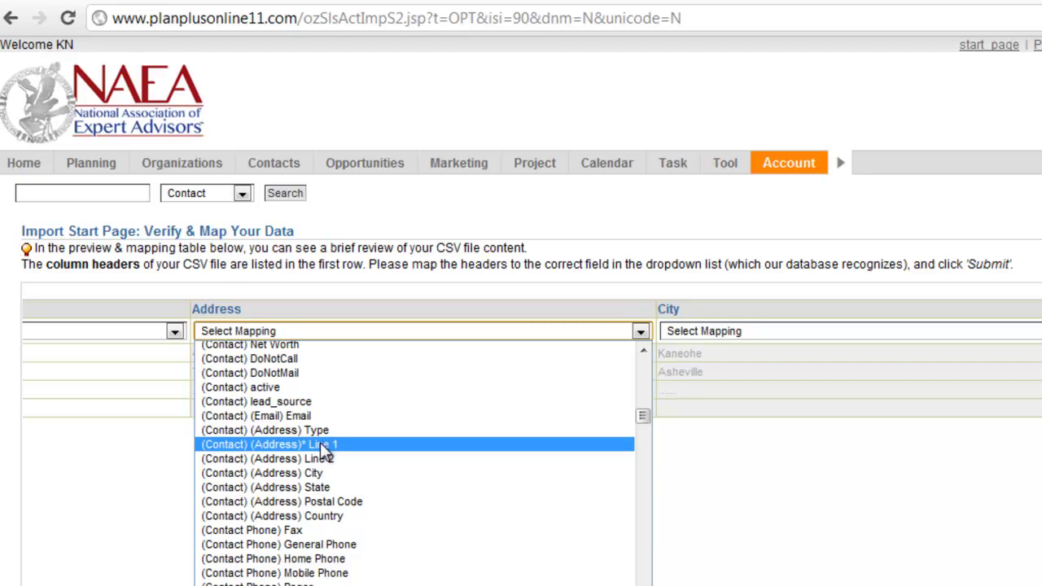
click(323, 447)
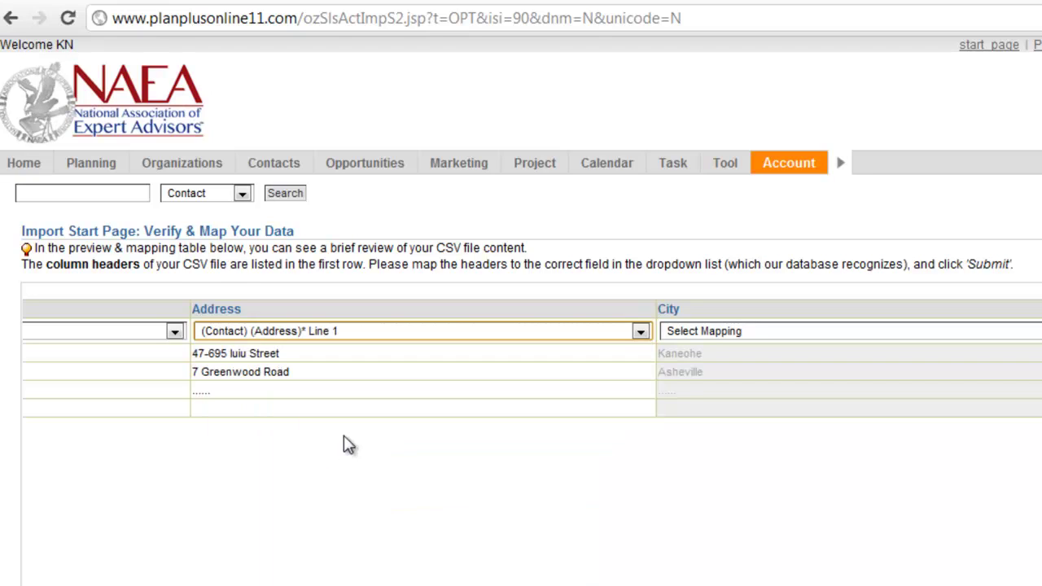
click(832, 332)
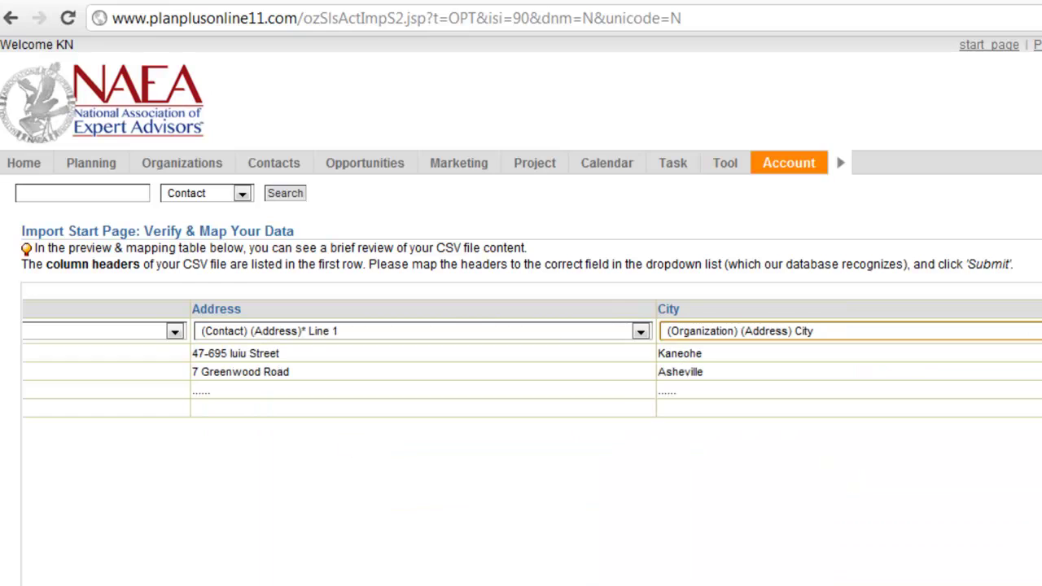
scroll(247, 548, left, 10)
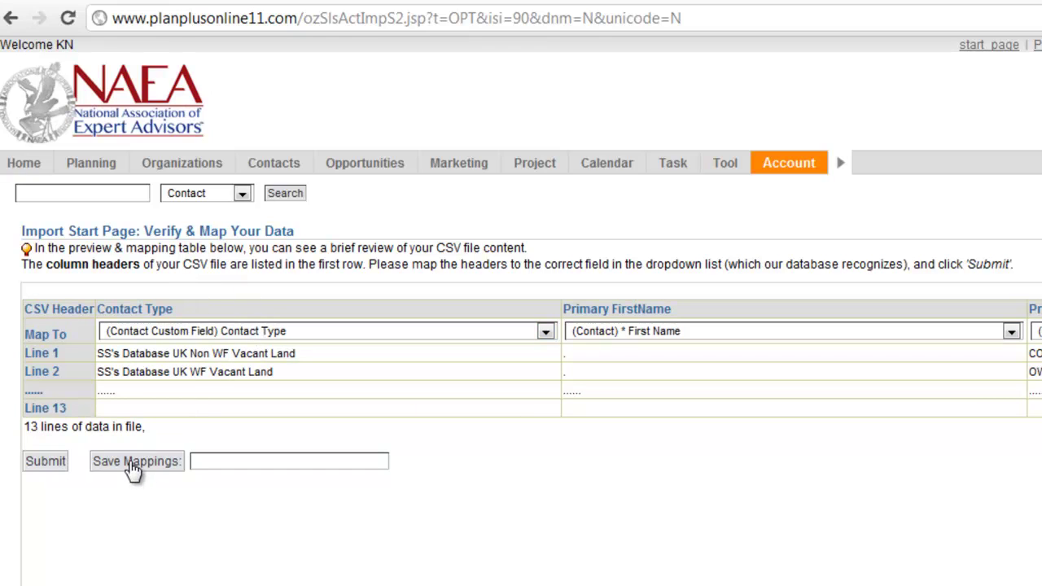
- Submit the column mappings, review the data log, and confirm the import
click(49, 464)
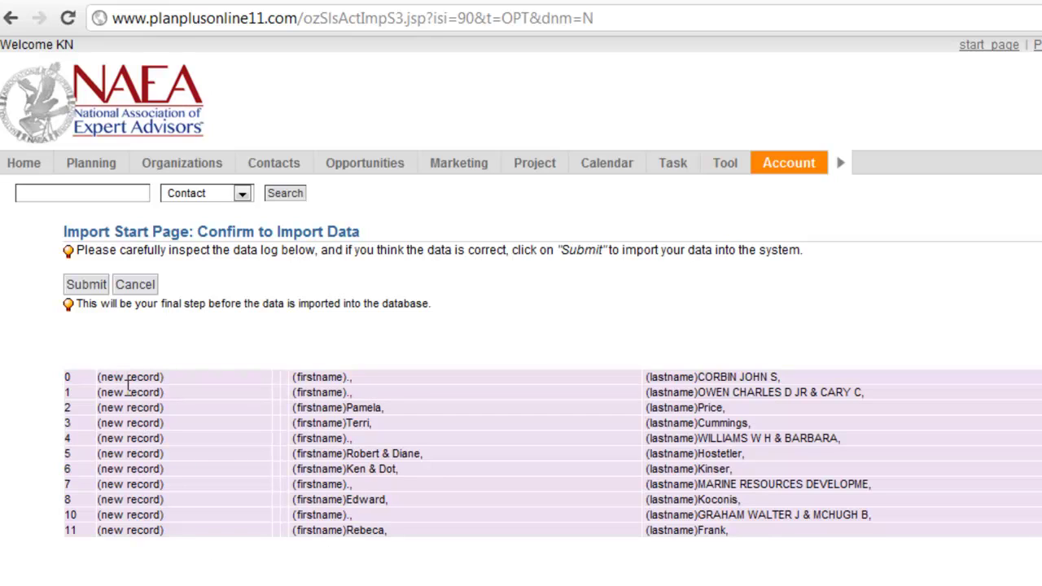
click(87, 287)
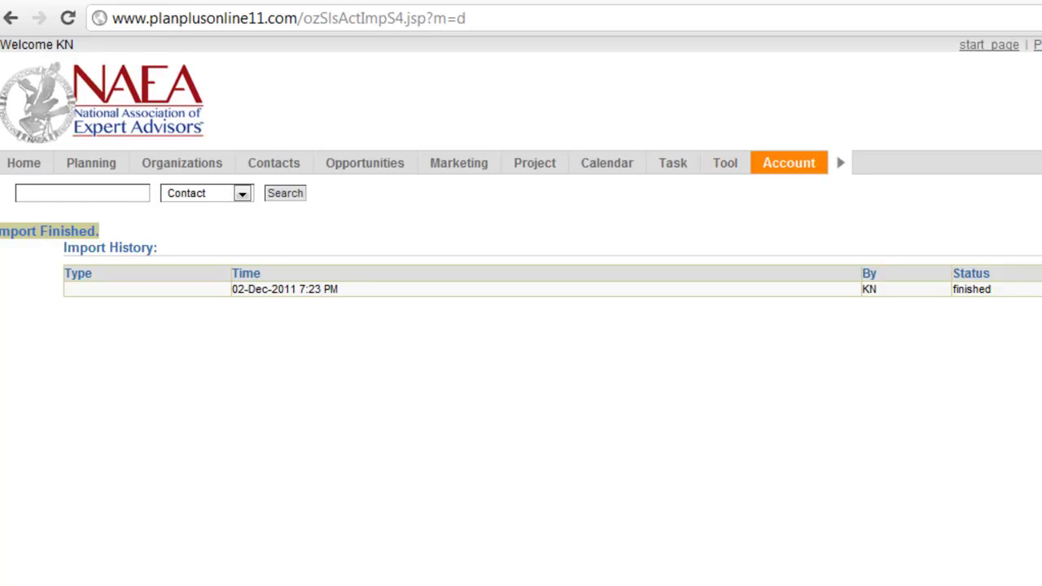
- Open an imported contact from Contacts and check its Contact Type shows SS's Database
click(277, 165)
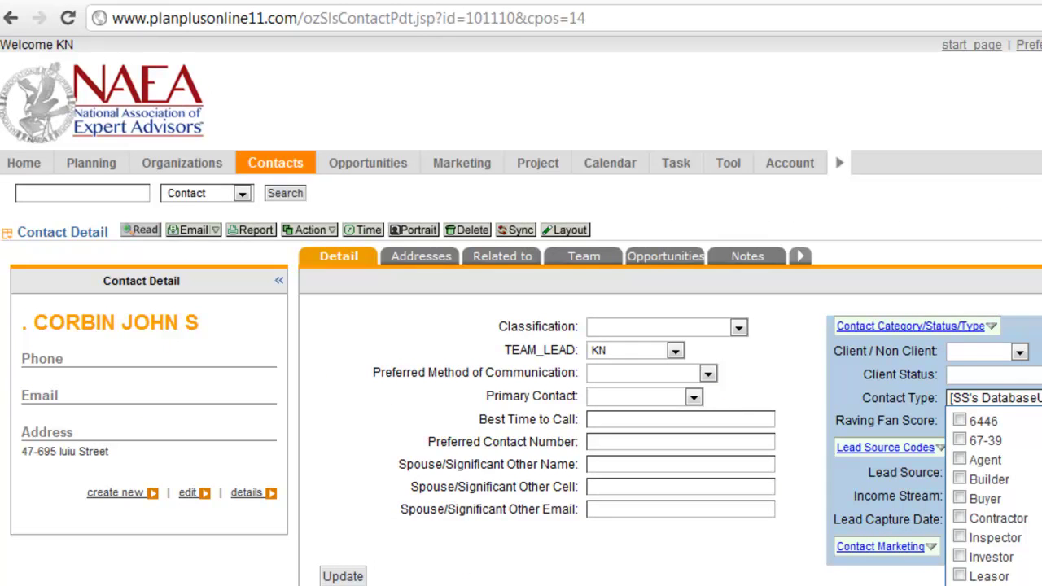
scroll(521, 326, down, 3)
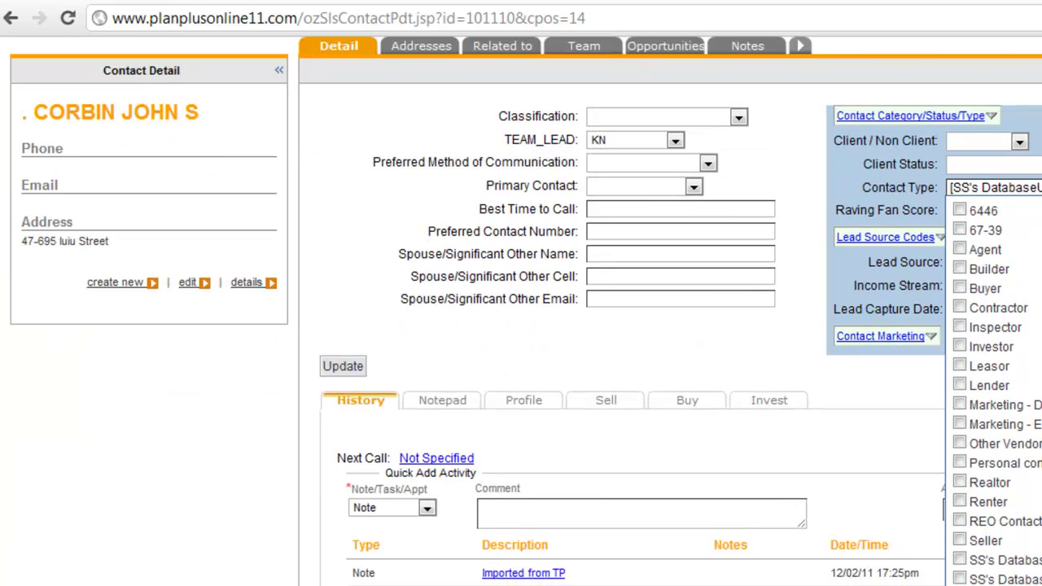